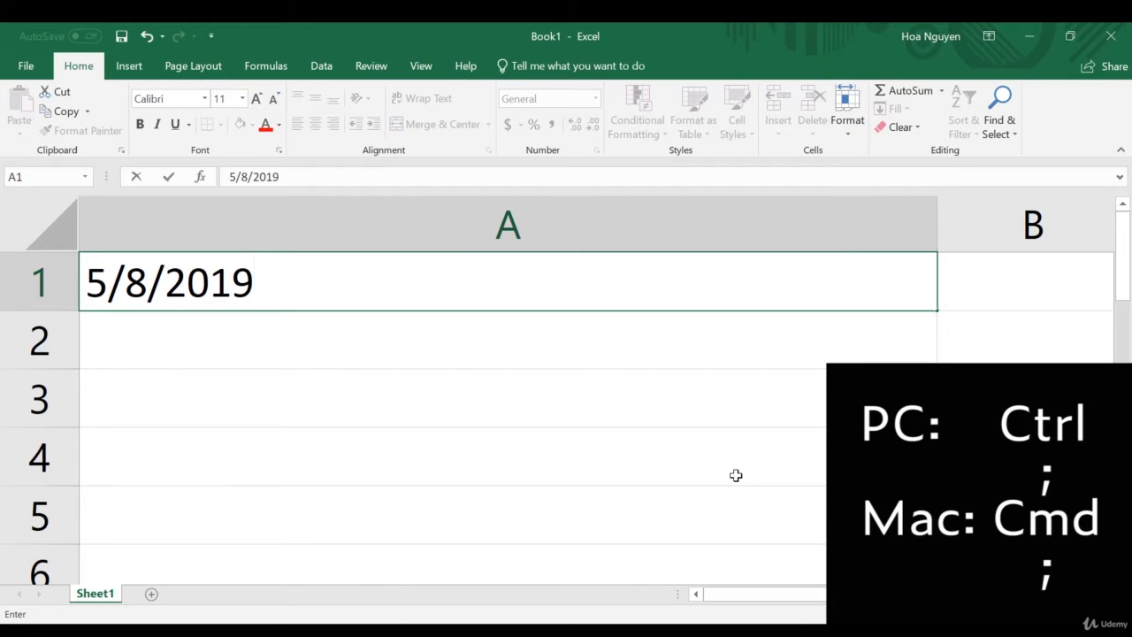
Step: Commit the date 5/8/2019 in cell A1 and bring up the Custom number format options for that cell
key("Return")
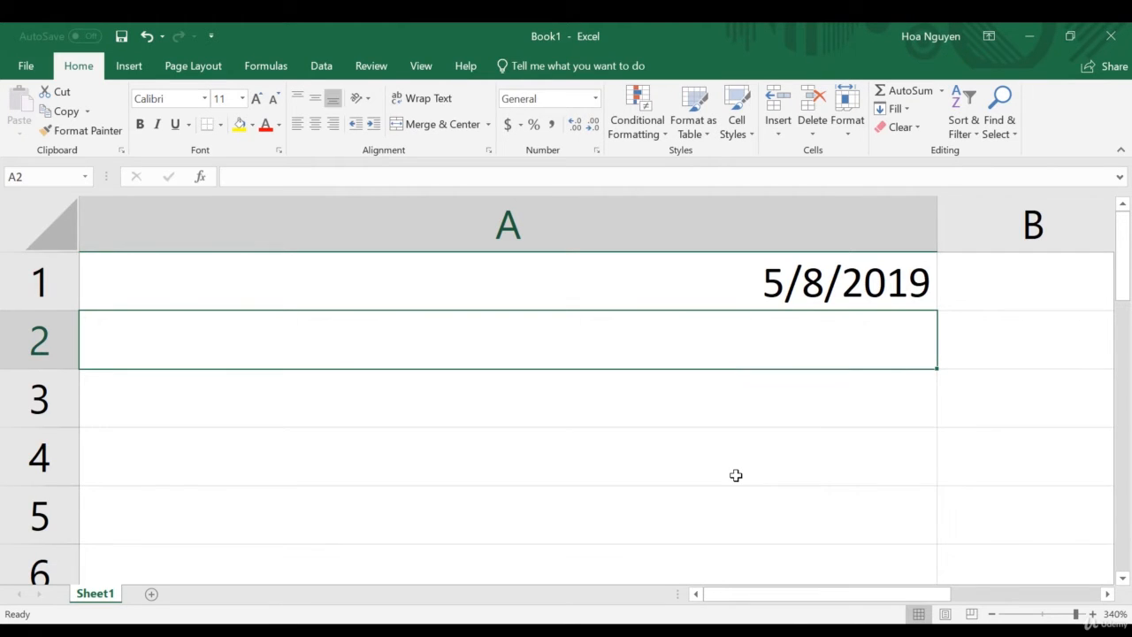
key("Up")
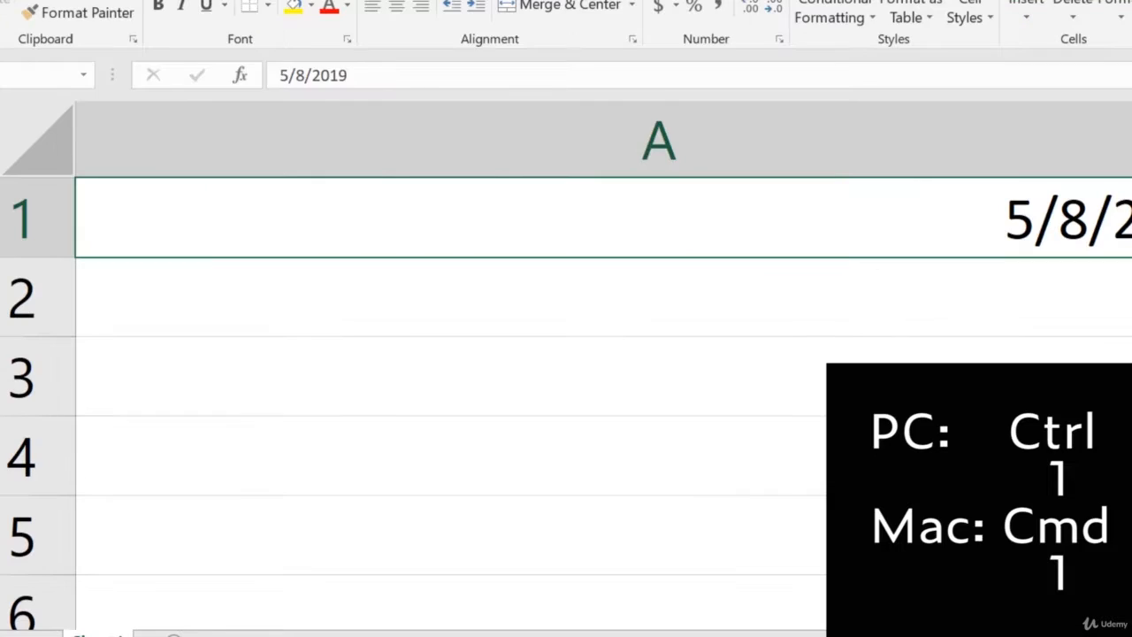
key("ctrl+1")
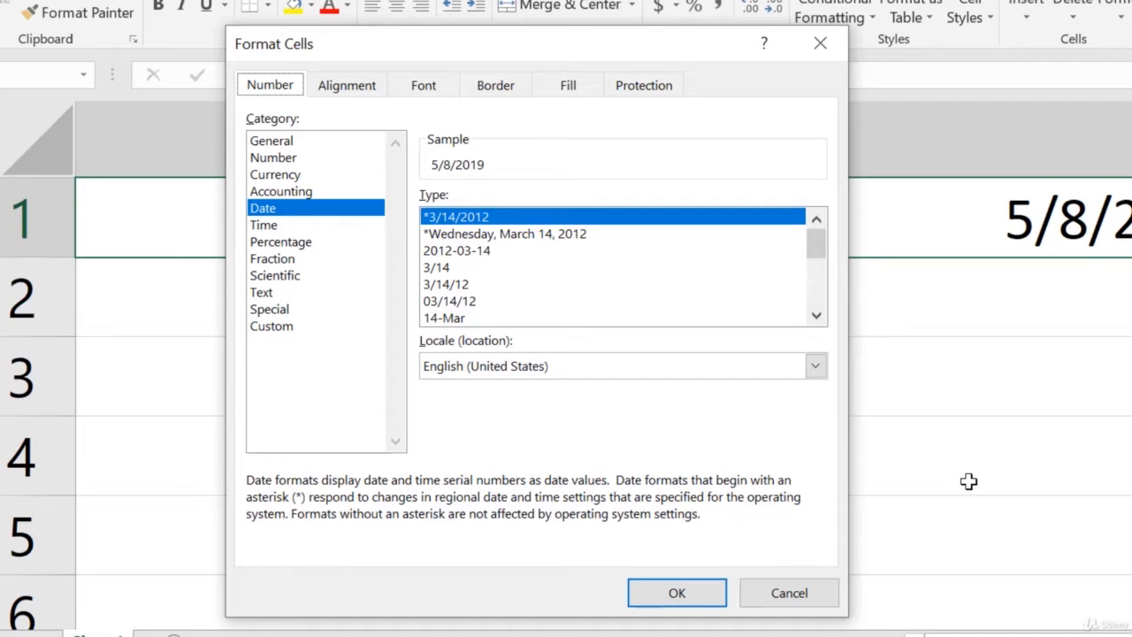
mouse_move(823, 256)
left_mouse_down()
mouse_move(828, 311)
mouse_move(828, 255)
left_mouse_up()
left_click(272, 327)
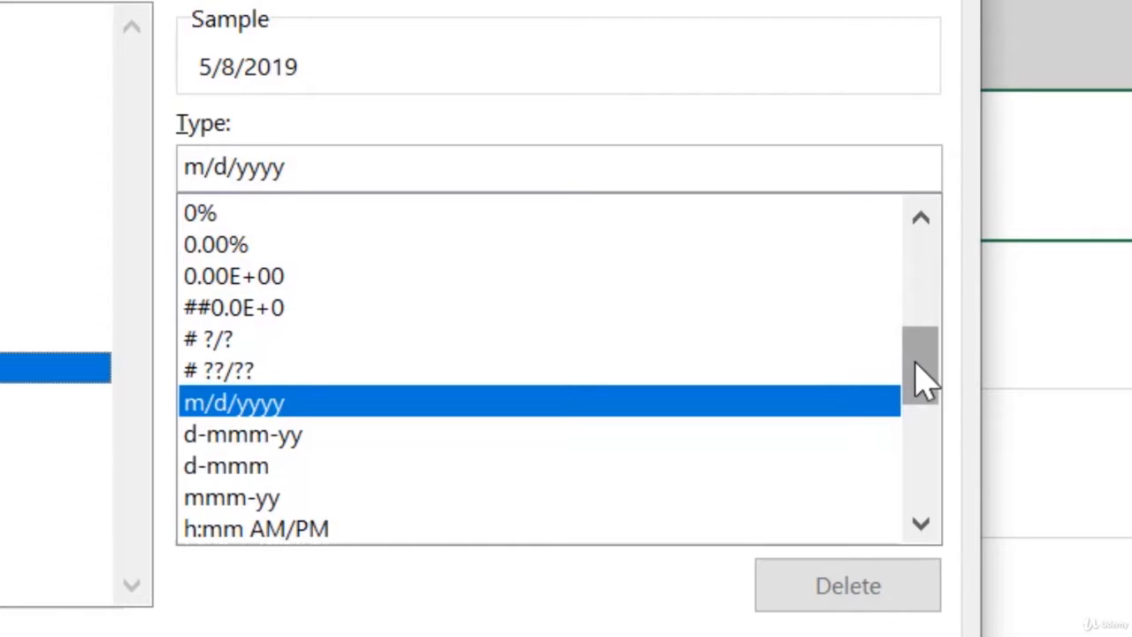
Step: Preview how the date looks in the built-in custom date and time codes, including d-mmm-yy, h:mm AM/PM and m/d/yyyy h:mm, ending on m/d/yyyy
mouse_move(922, 389)
left_mouse_down()
mouse_move(925, 260)
mouse_move(931, 488)
mouse_move(925, 399)
left_mouse_up()
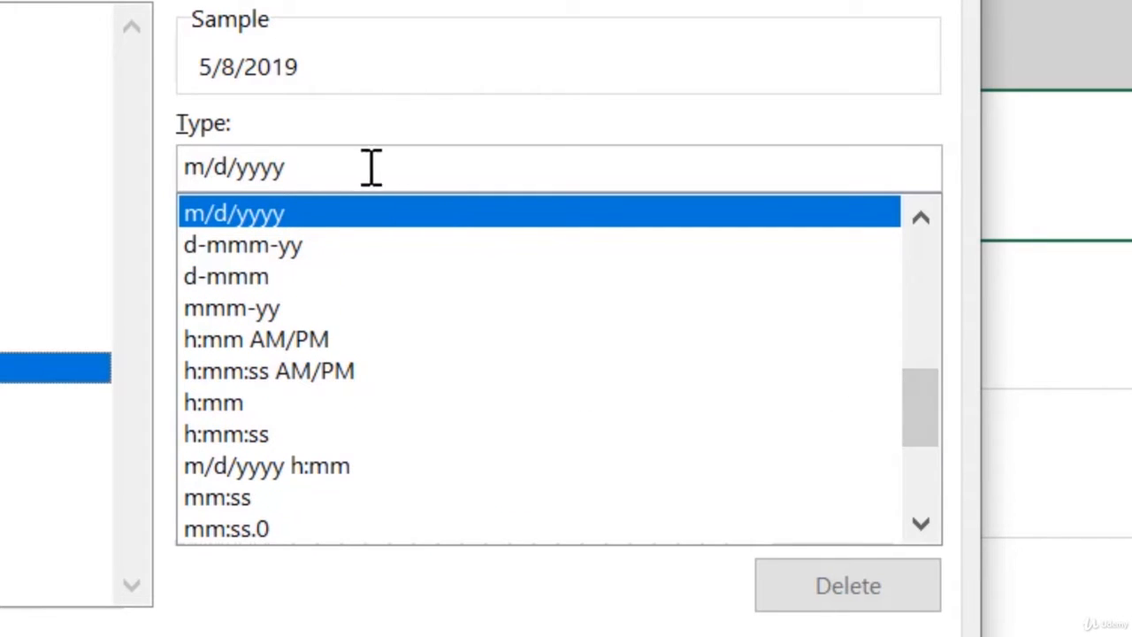
left_click_drag(344, 165, 192, 169)
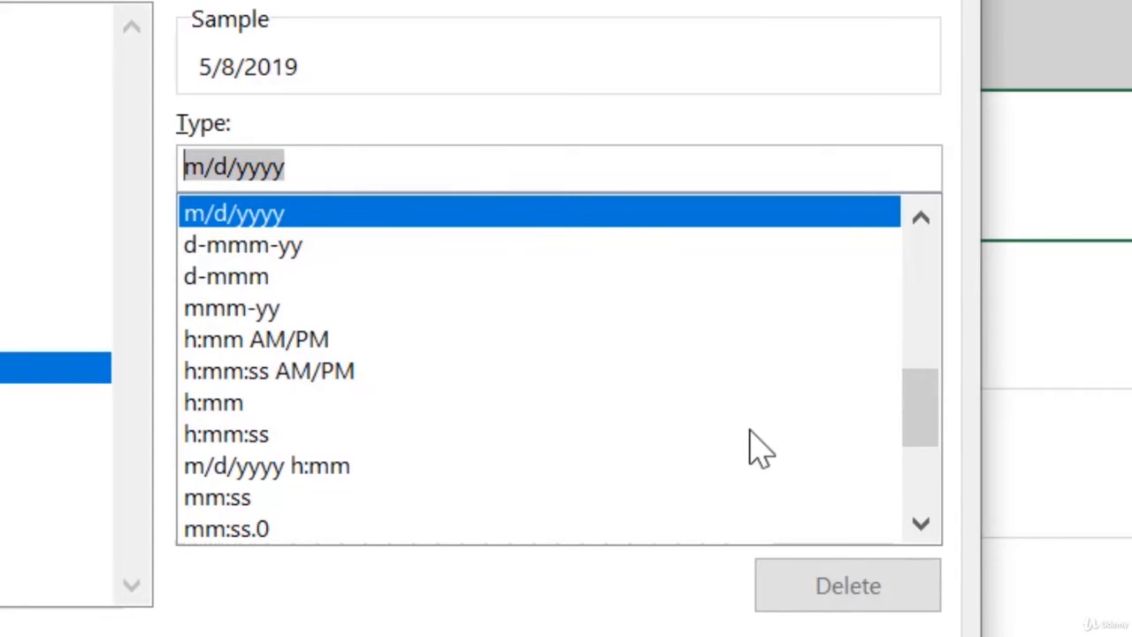
left_click(363, 250)
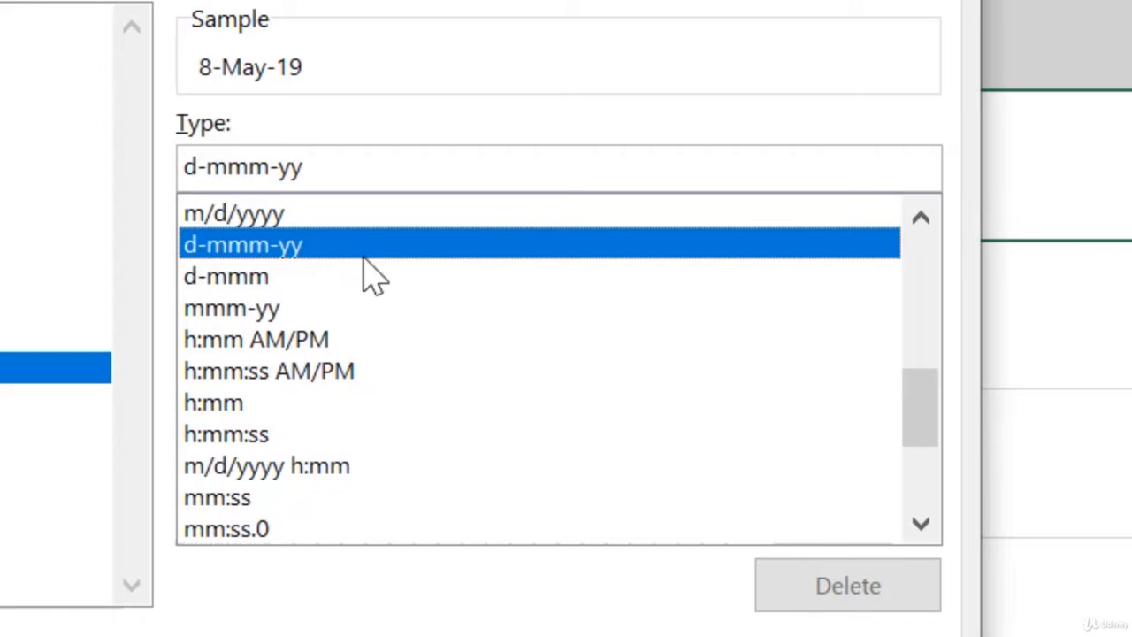
left_click(381, 340)
left_click(305, 285)
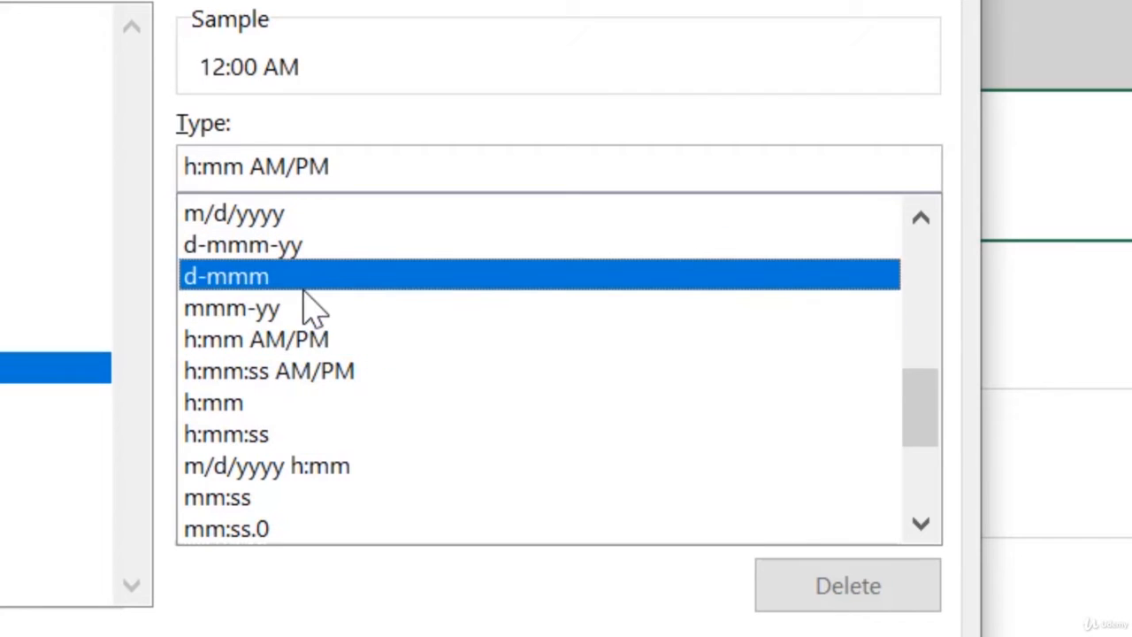
left_click(308, 376)
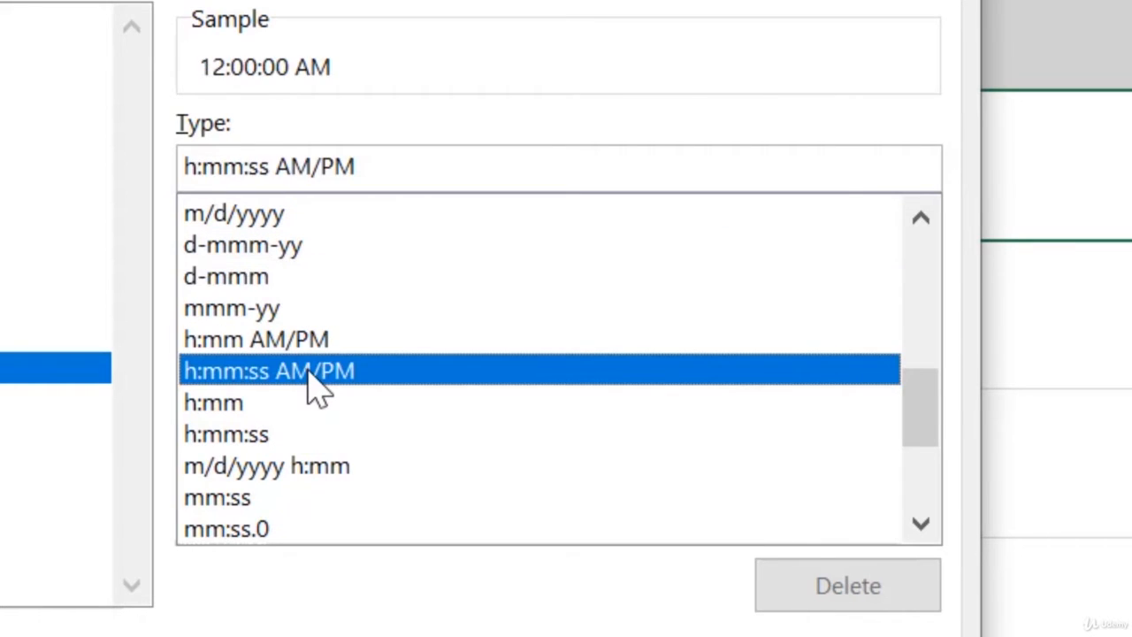
left_click(285, 469)
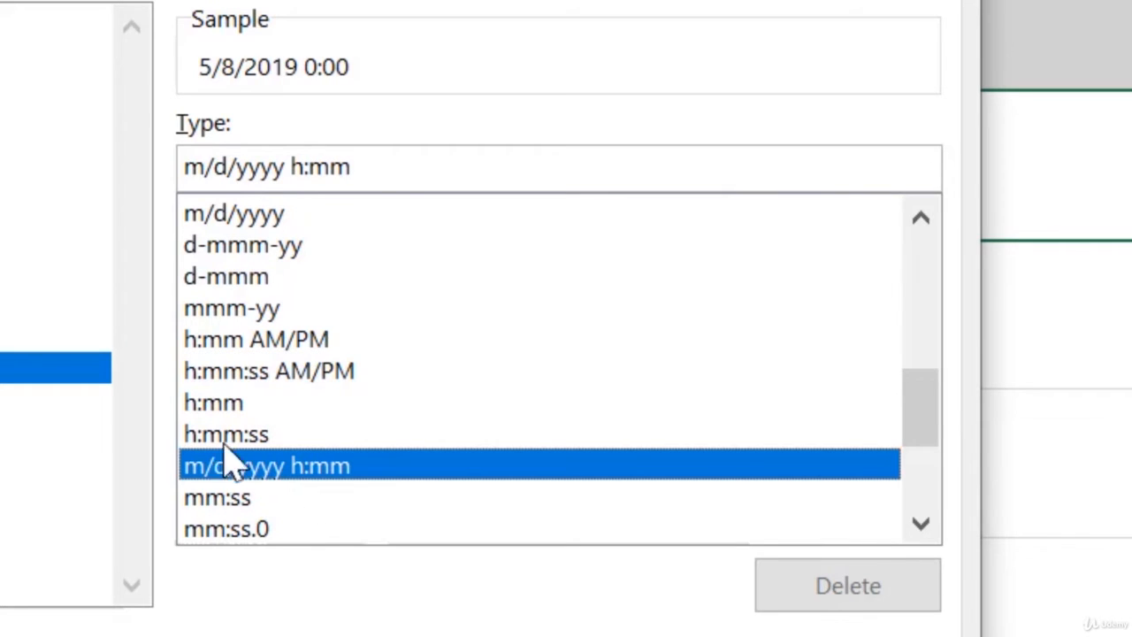
left_click(276, 433)
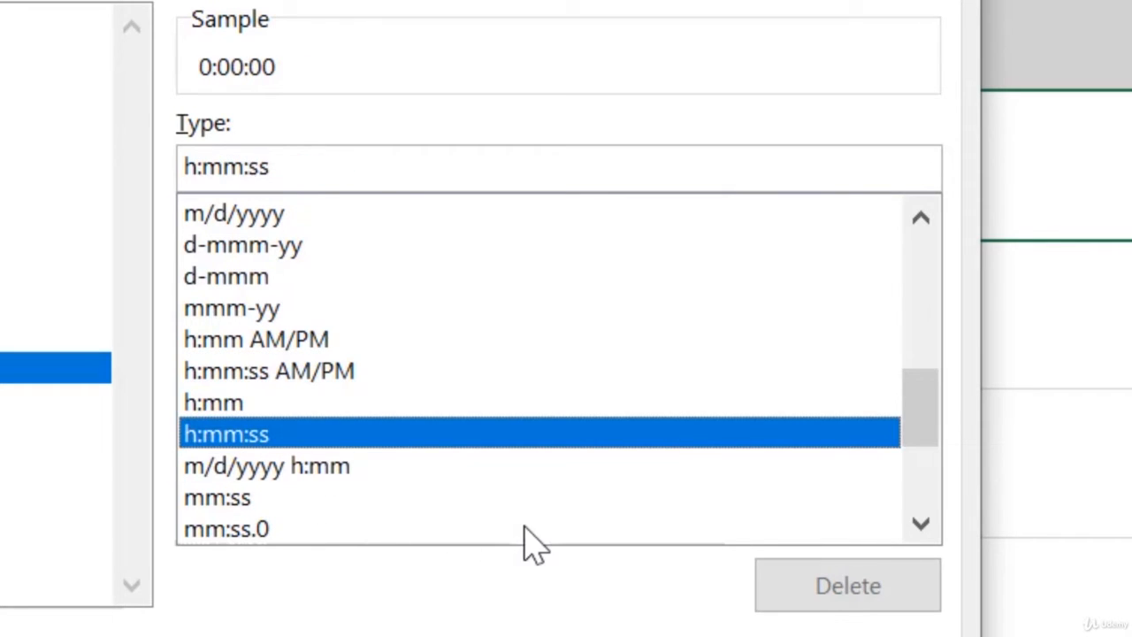
left_click(330, 341)
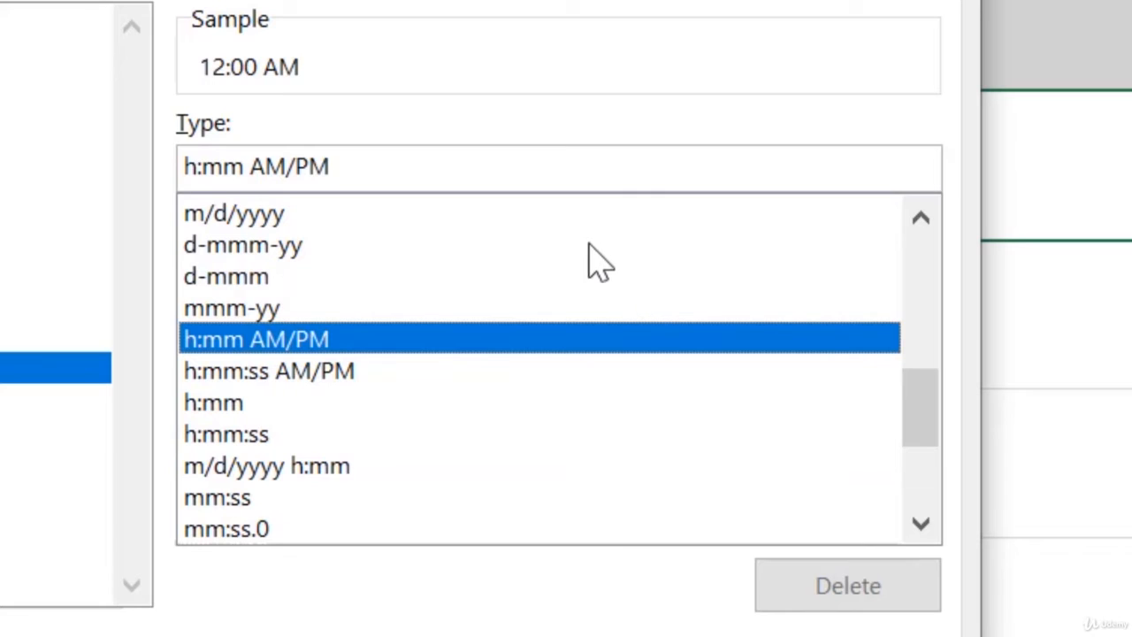
left_click(531, 221)
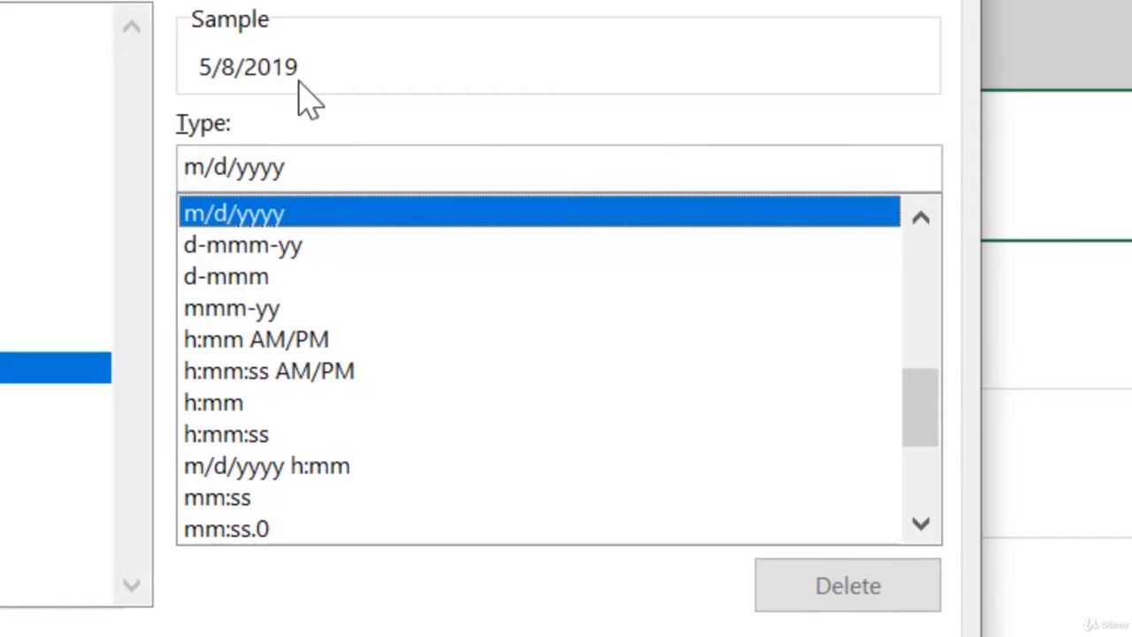
Step: Lengthen the month and day parts of the m/d/yyyy code one letter at a time, up to mmmm/dddd/yyyy
left_click(209, 170)
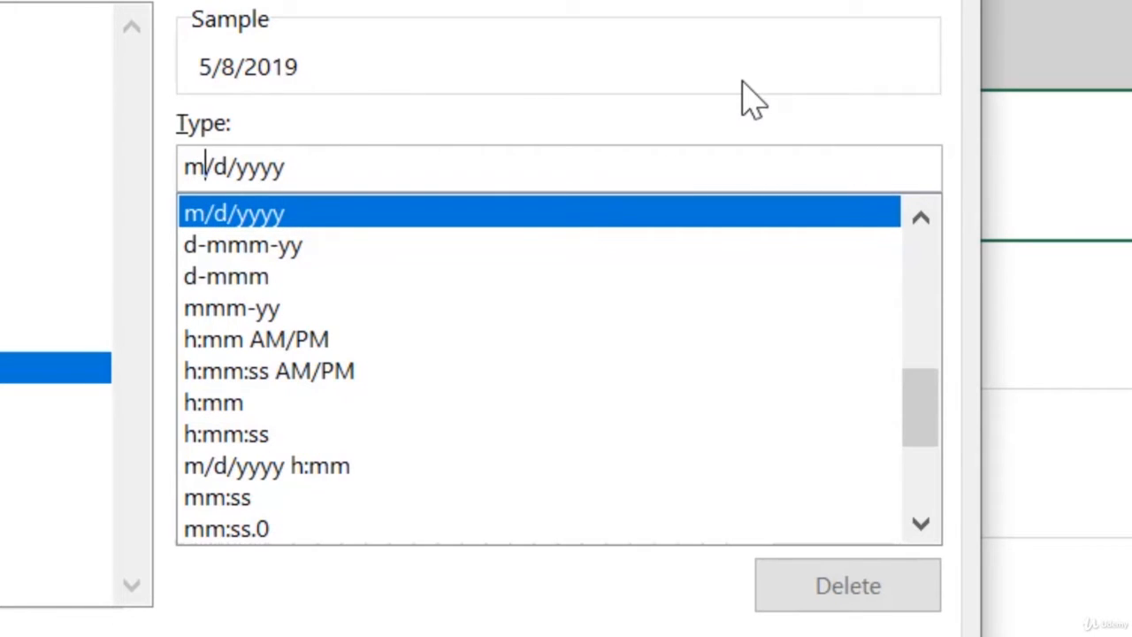
type("m")
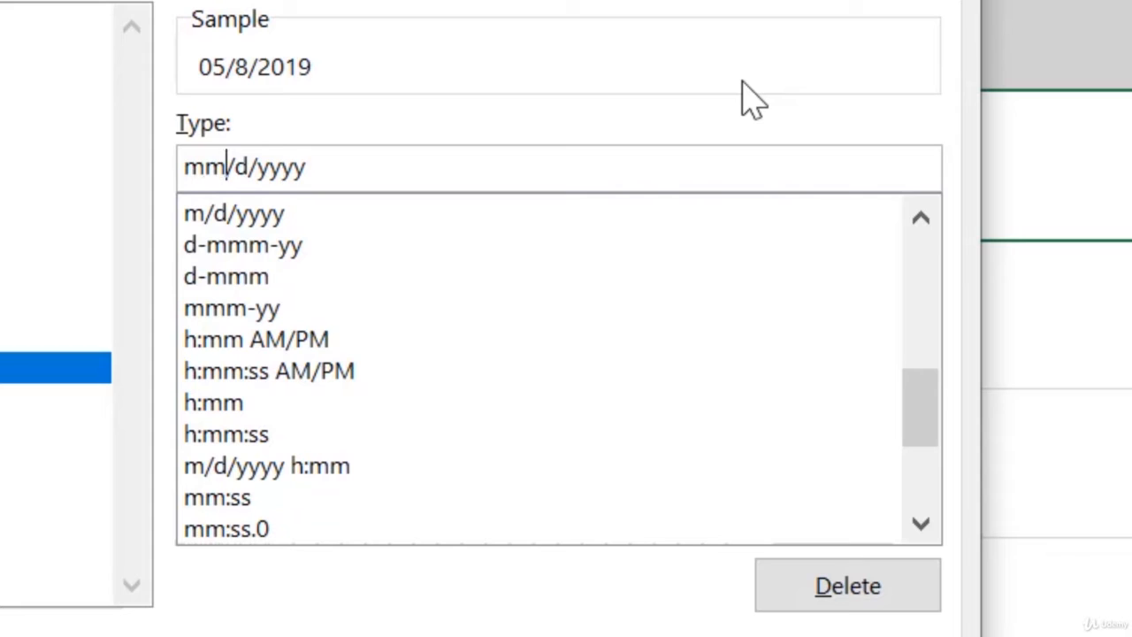
type("m")
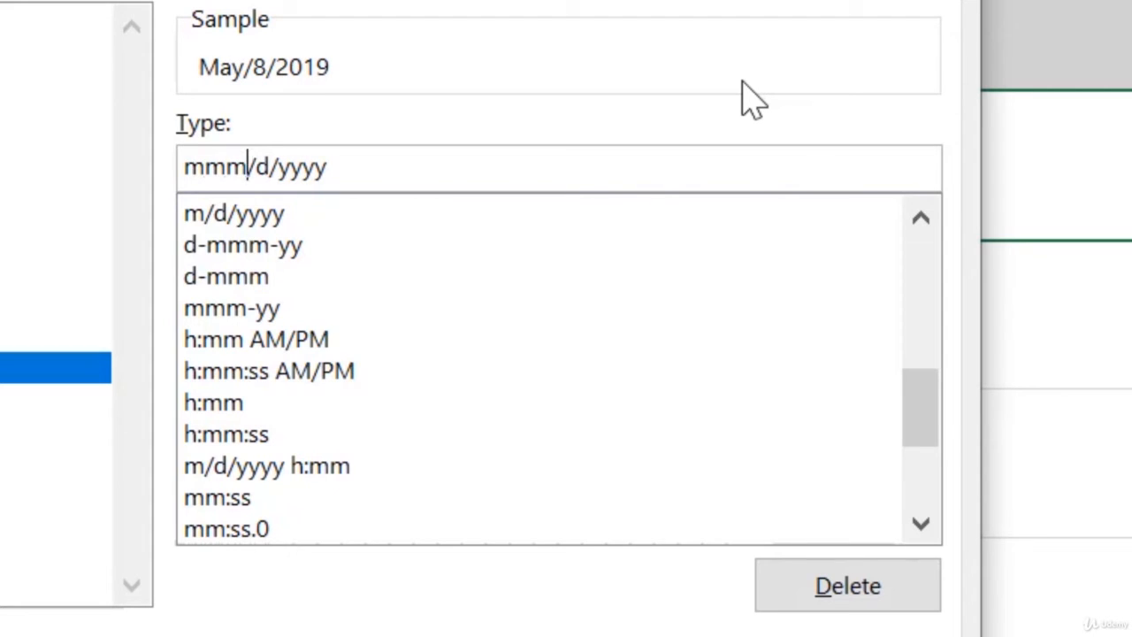
type("m")
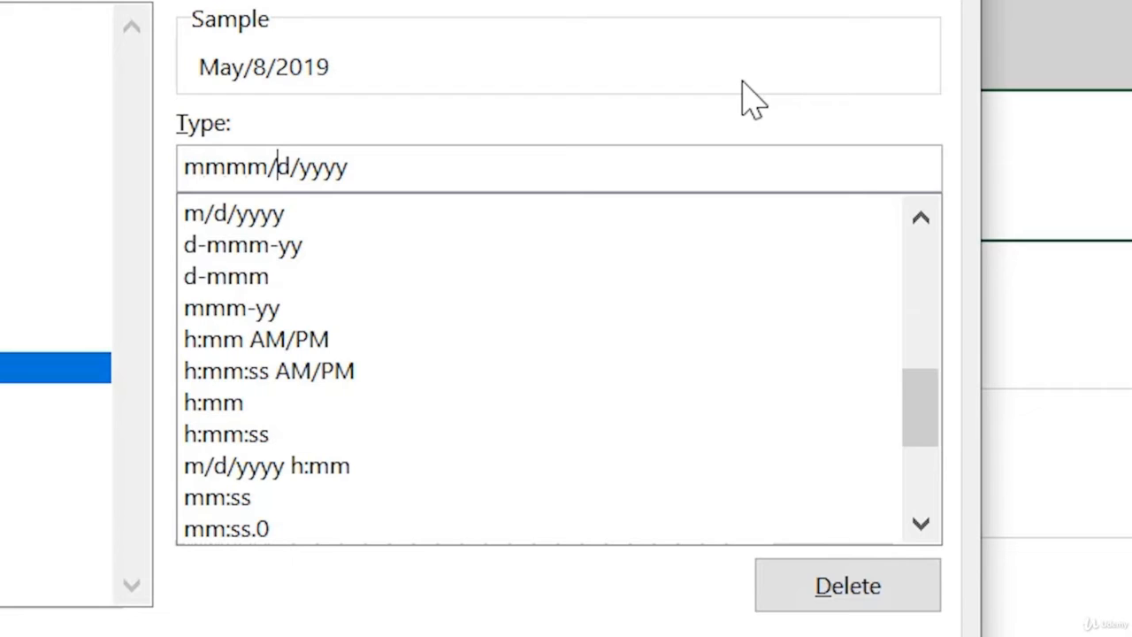
type("d")
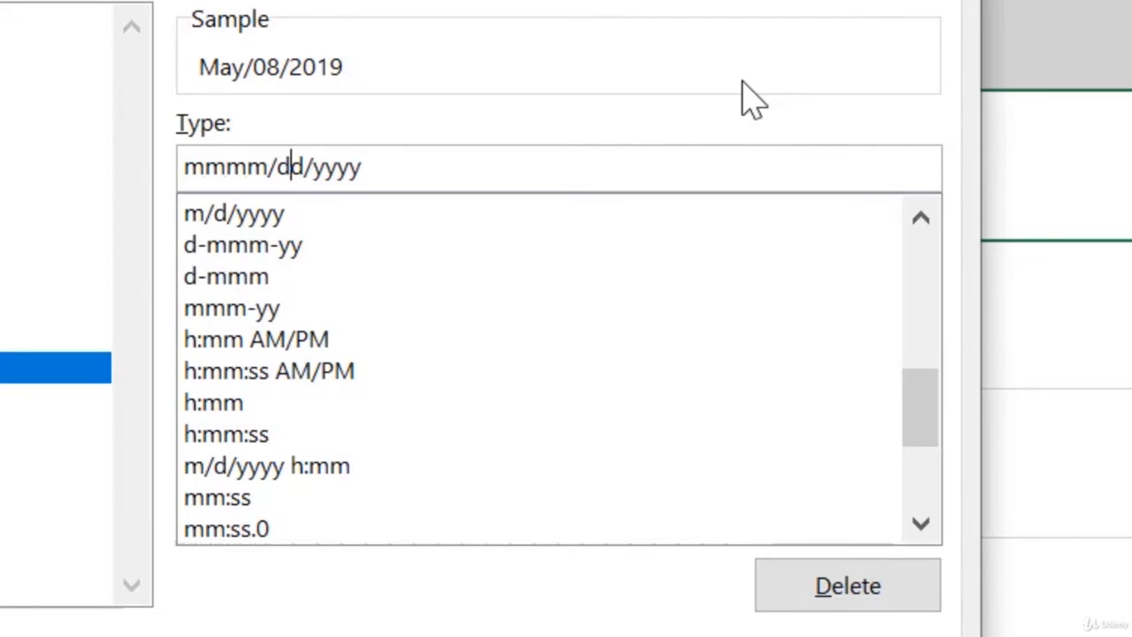
type("d")
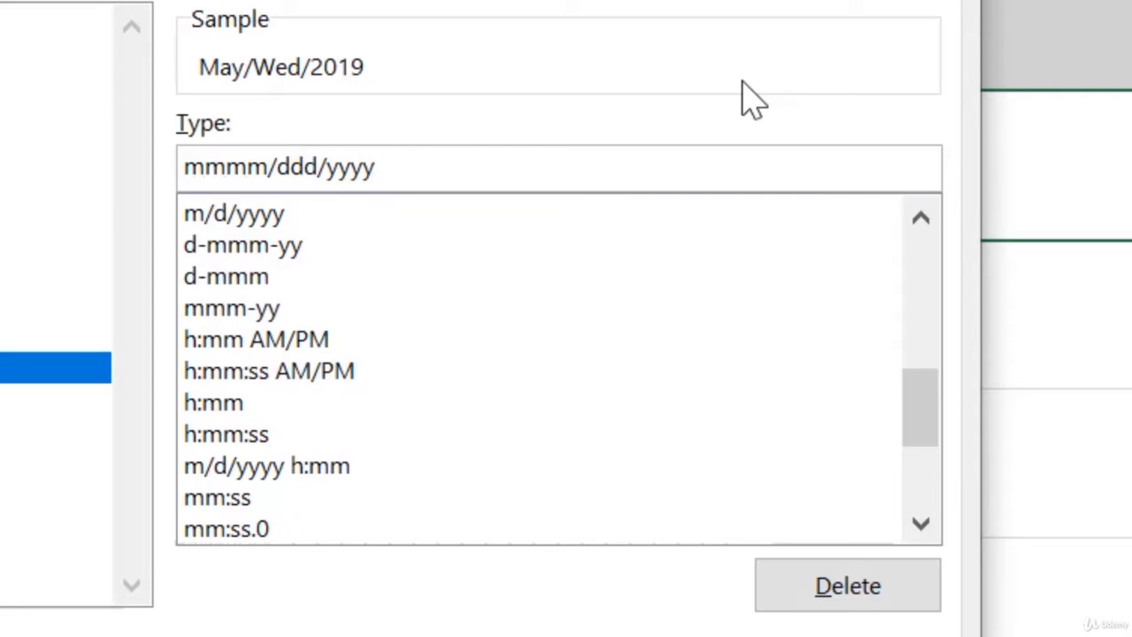
type("d")
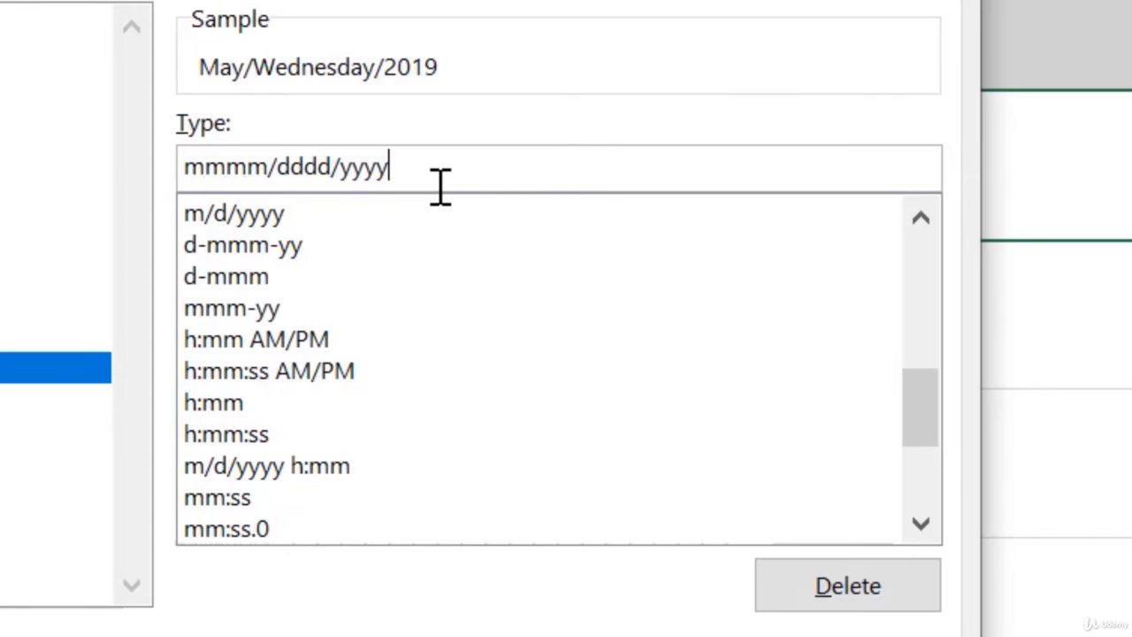
Step: Try shortening the year part of the custom code to yy, and restore it to yyyy
key("BackSpace")
key("BackSpace")
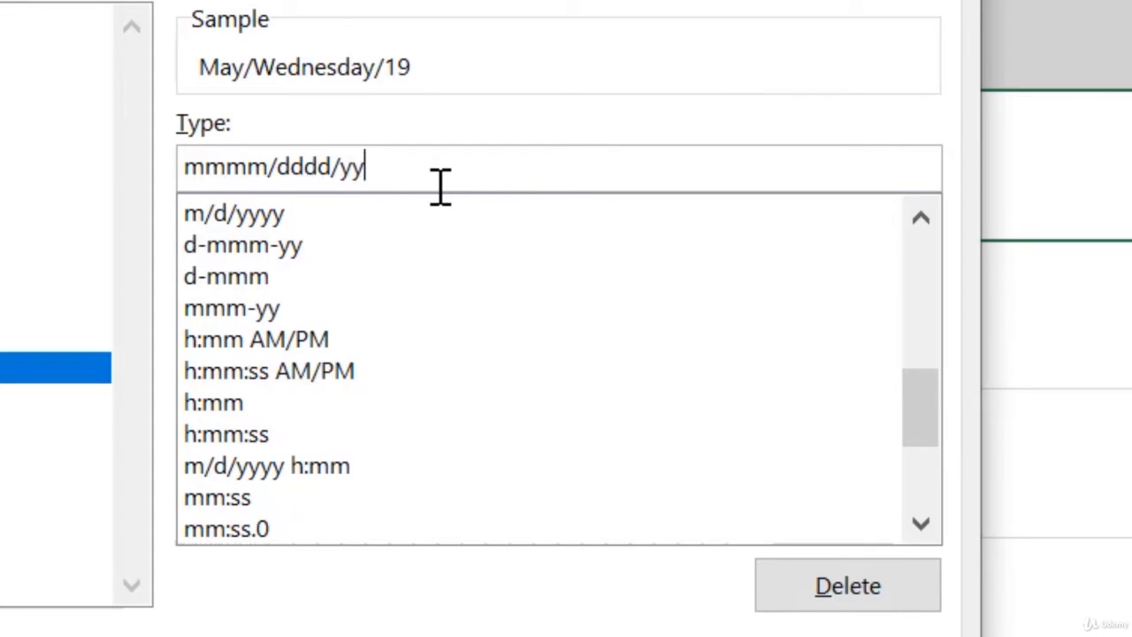
key("BackSpace")
type("yyy")
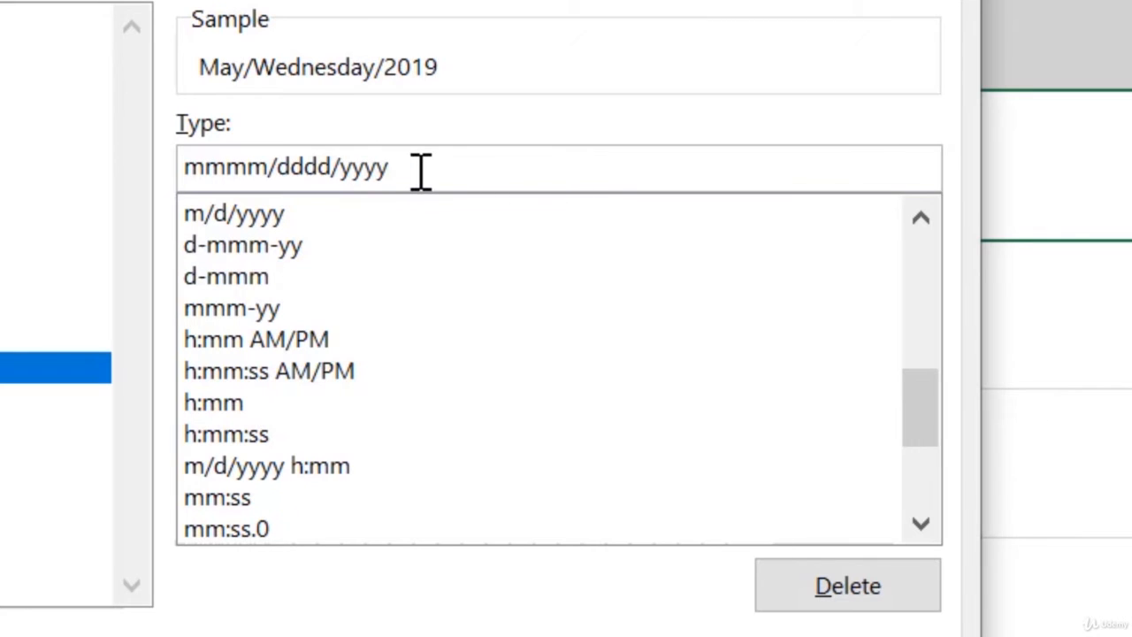
Step: Replace the whole custom format code with "Today is: " dddd: mmm d, yyyy
left_click_drag(416, 171, 126, 182)
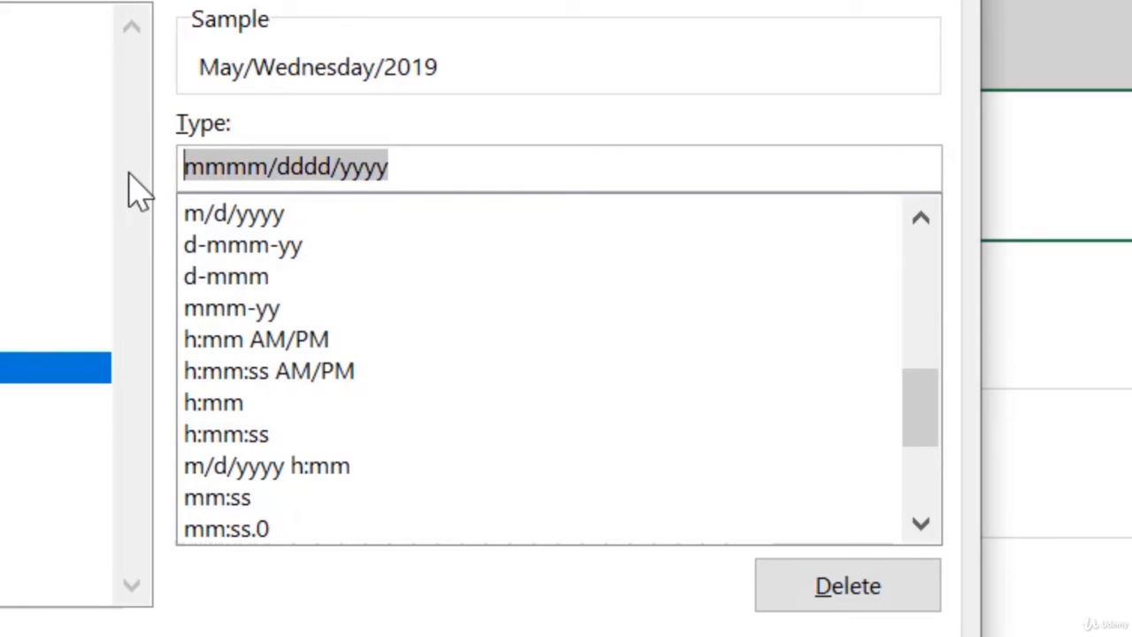
key("BackSpace")
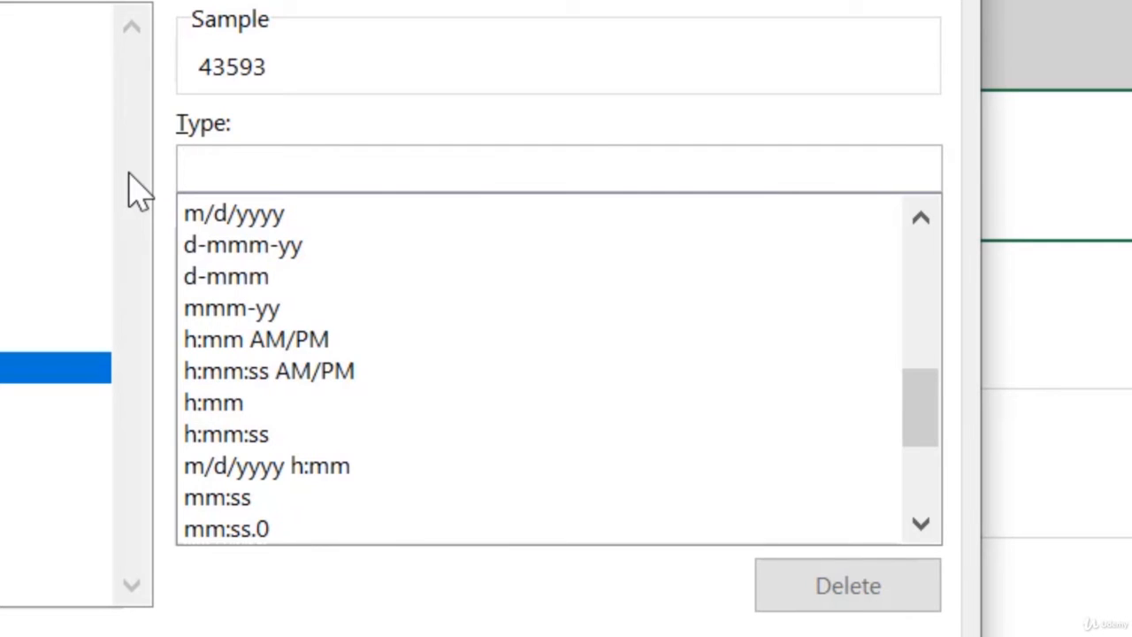
type("\"")
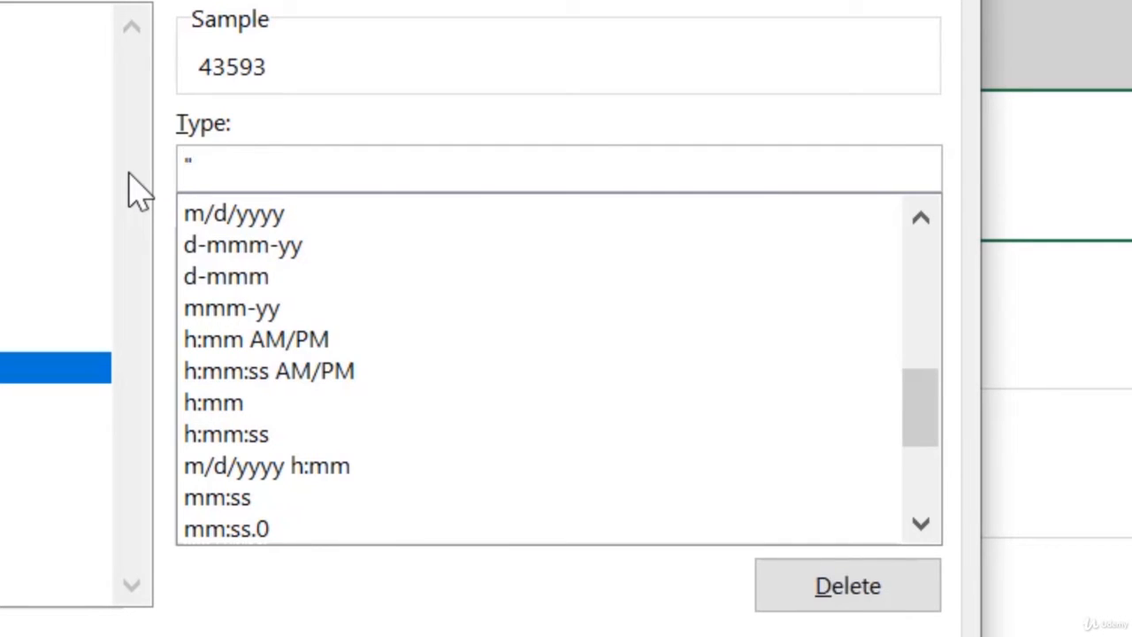
type("Today is")
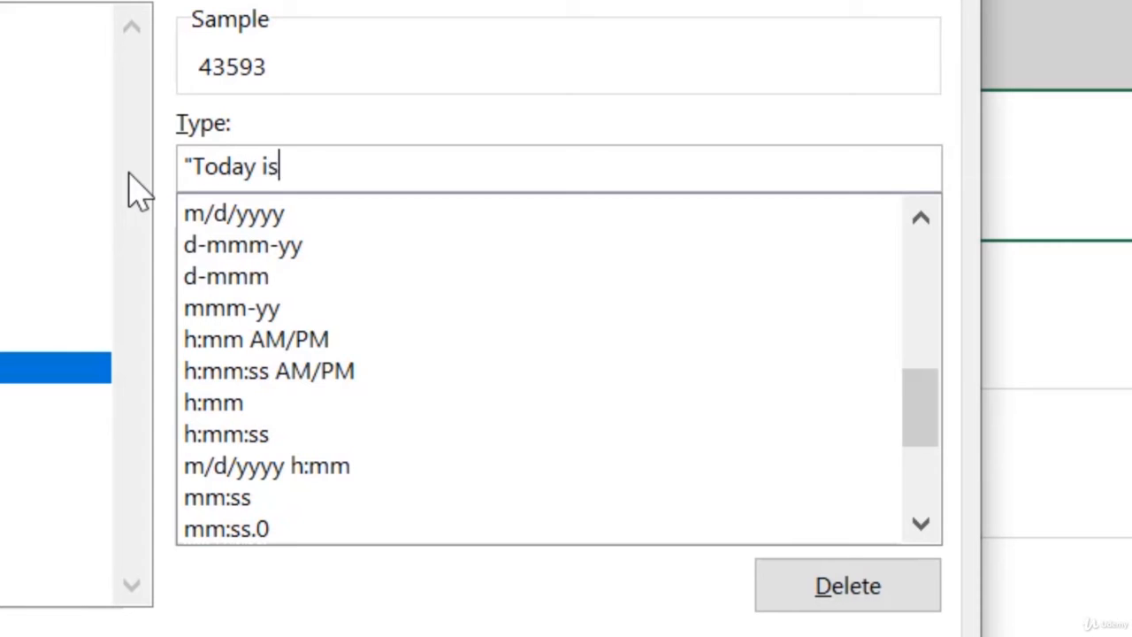
type(": \"")
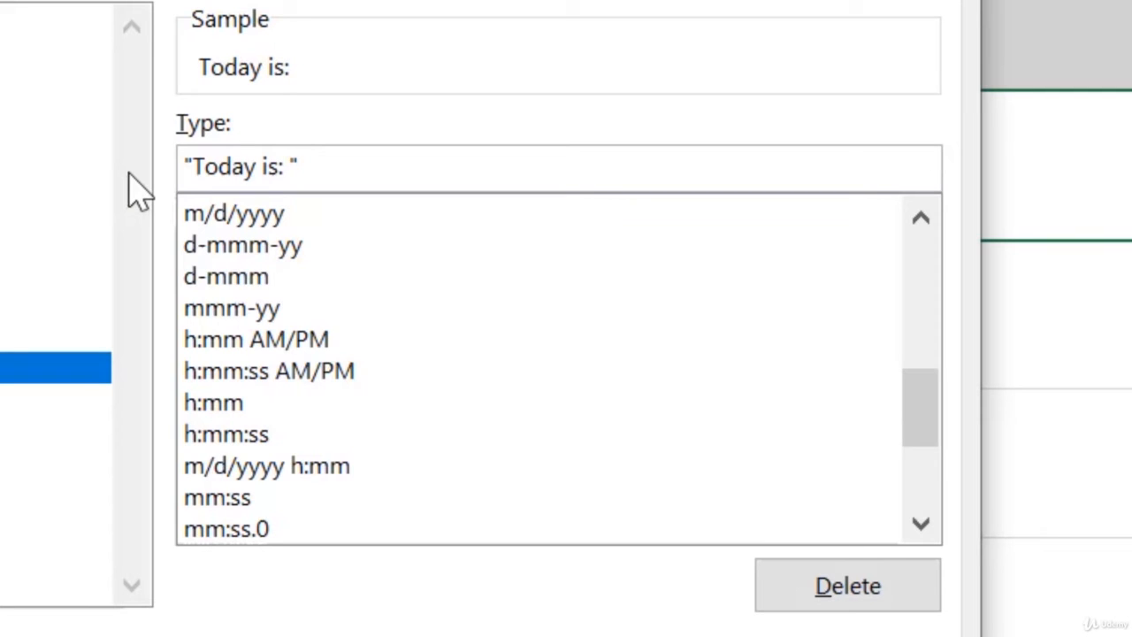
type(" dddd")
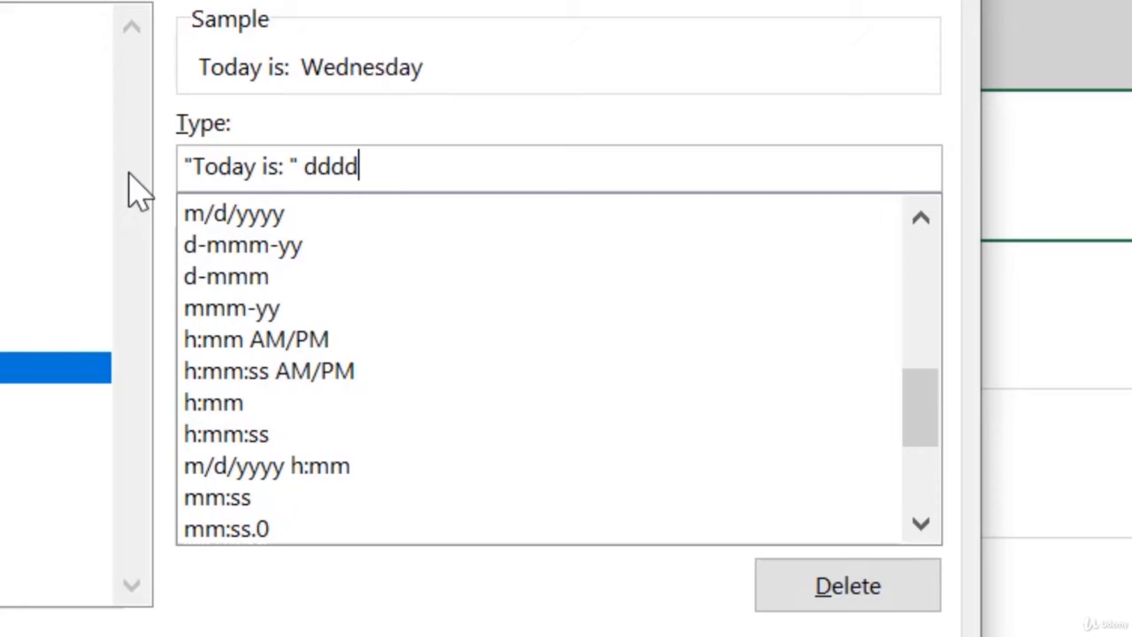
type(": mm")
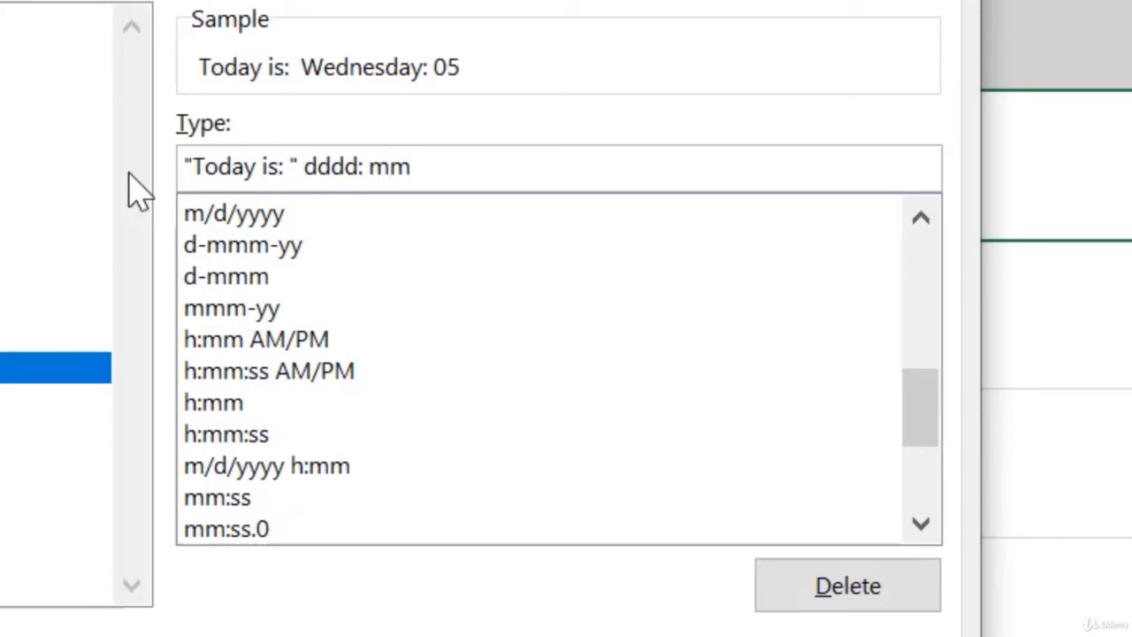
type("m")
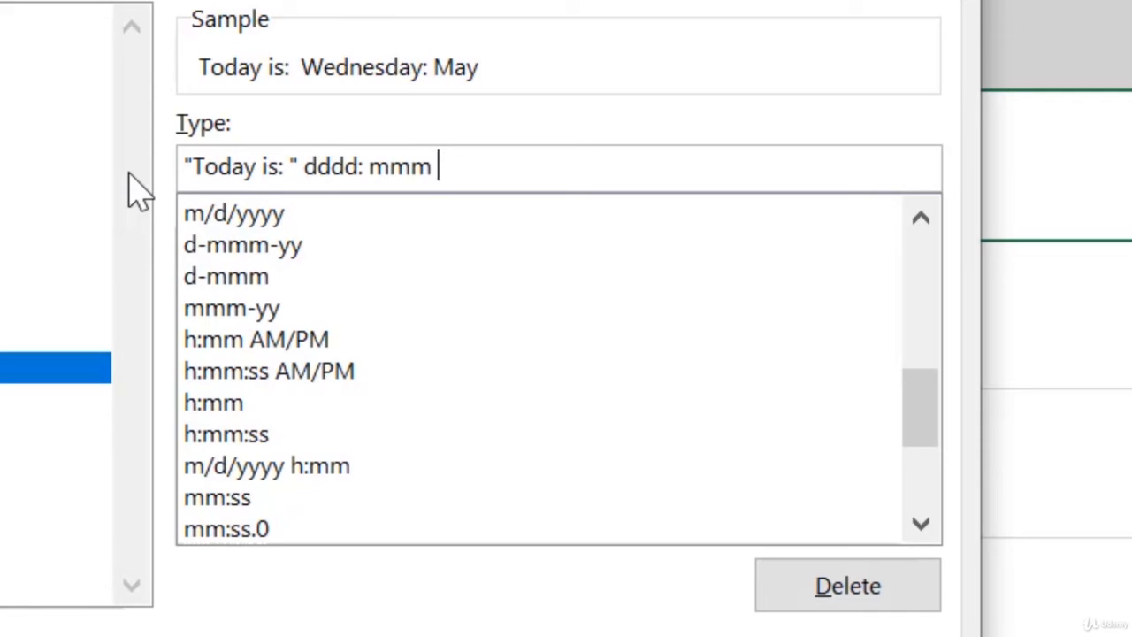
type(" d, yyyy")
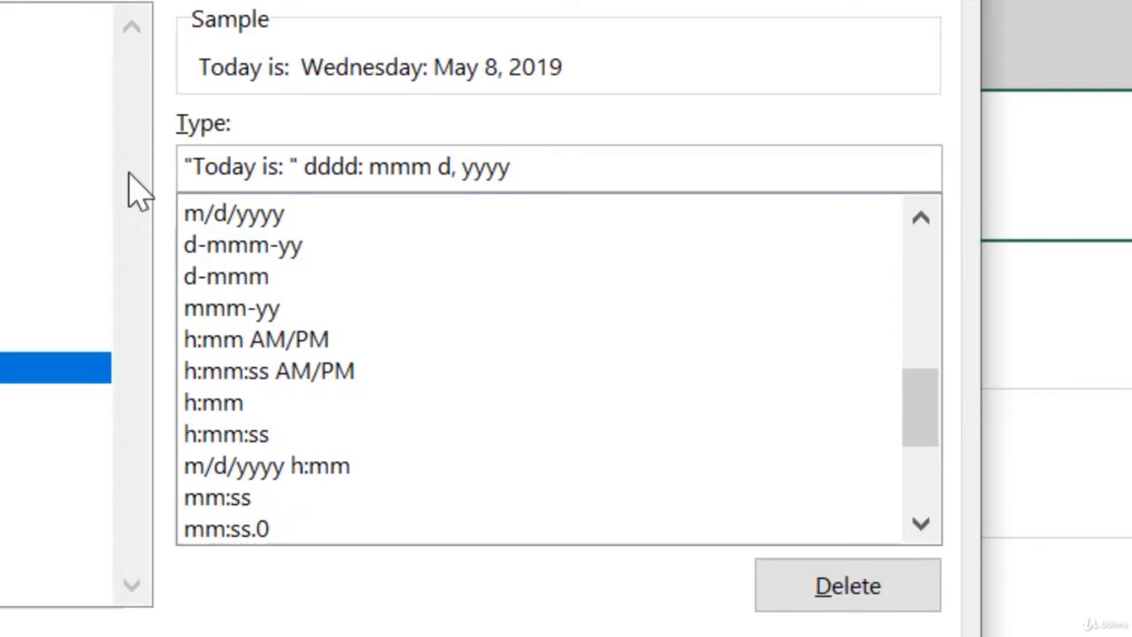
Step: Append a comma and the bracketed short date (dd.mm.yy) to the end of the custom format code
type(" (")
key("BackSpace")
key("BackSpace")
type(", (dd.mm.y")
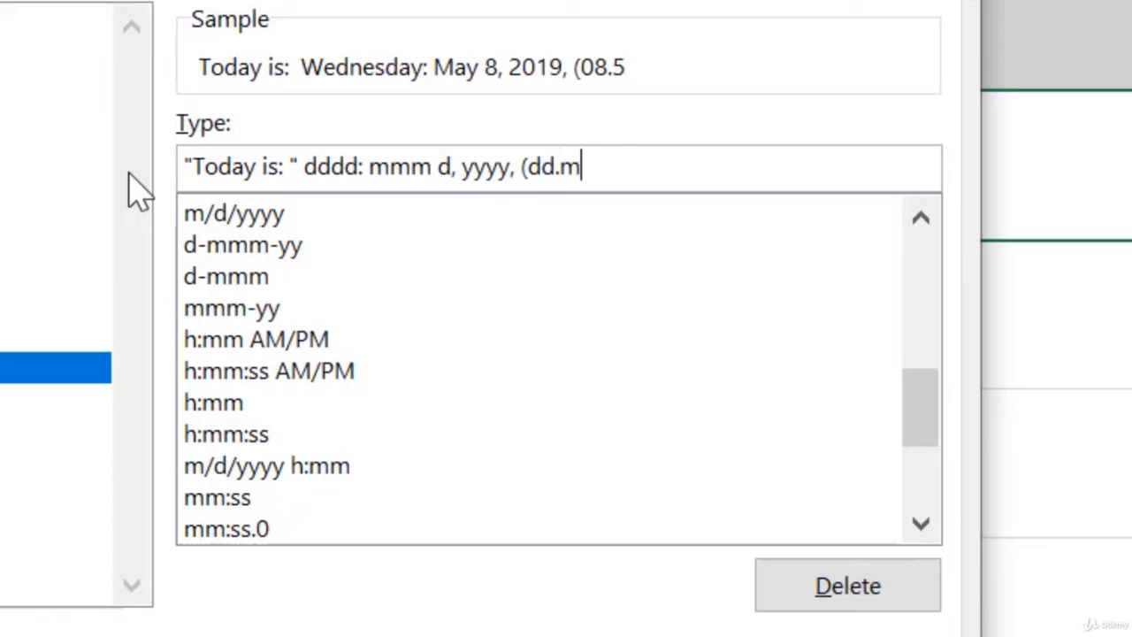
type("y)")
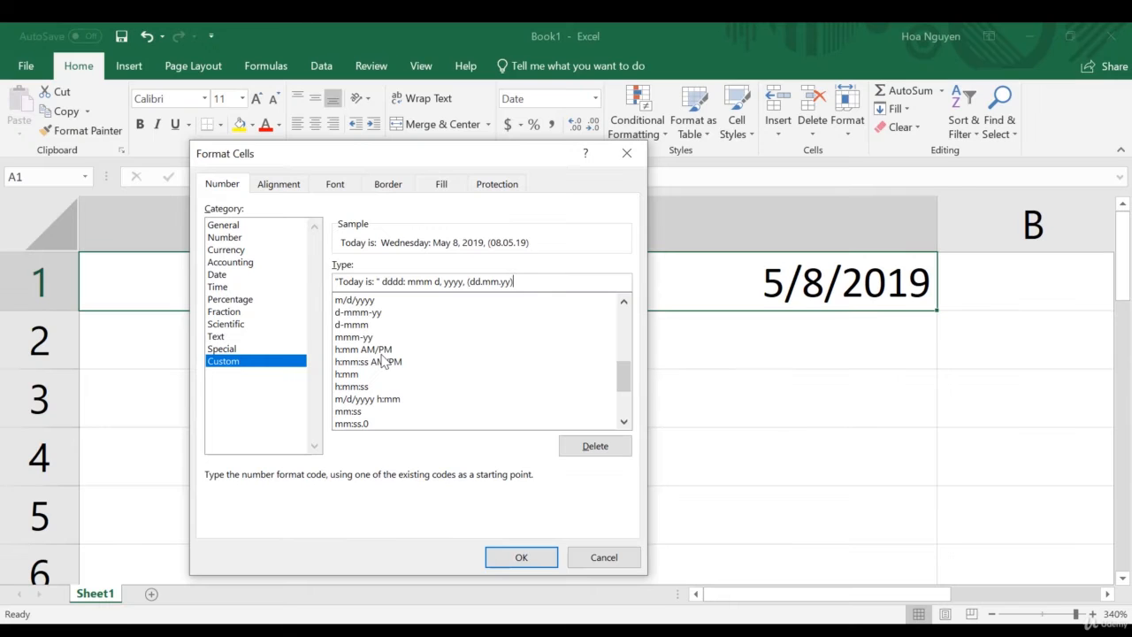
Step: Replace the comma after the day code d with a hyphen and apply the custom format to cell A1
left_click(443, 281)
key("BackSpace")
type("-")
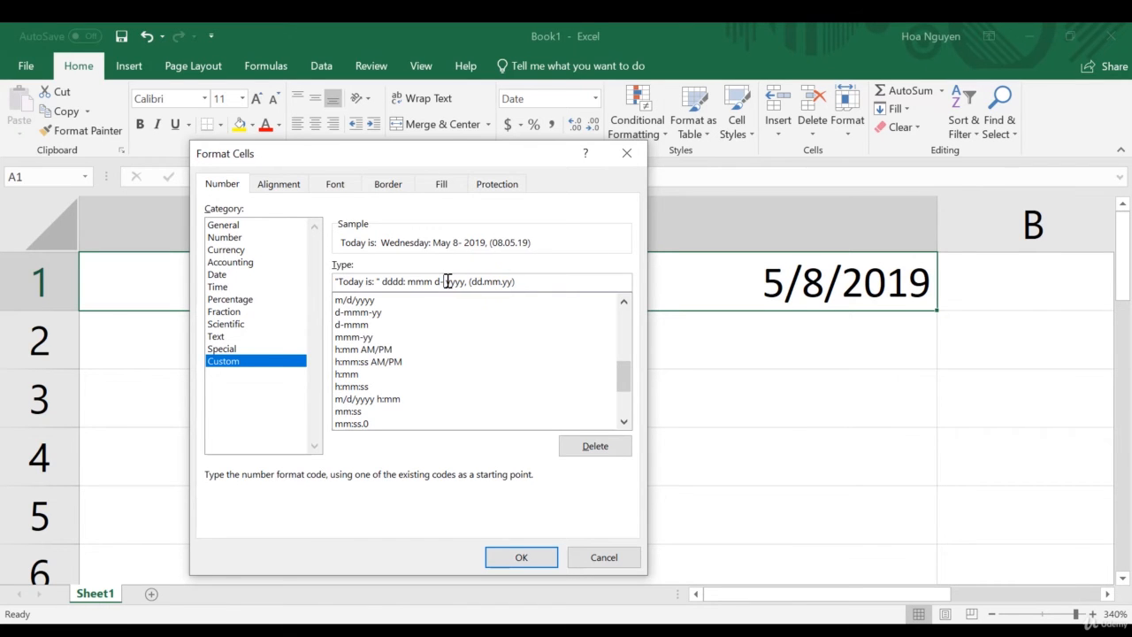
left_click(522, 556)
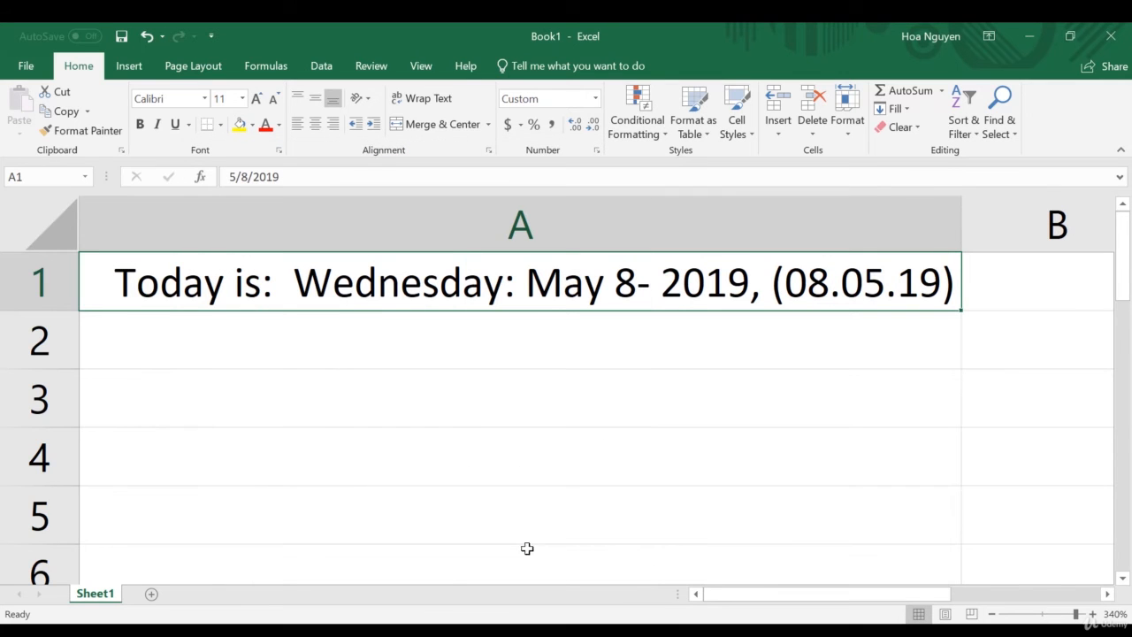
Step: Enter the date 9/14/2019 in cell A2
left_click(621, 350)
type("9/")
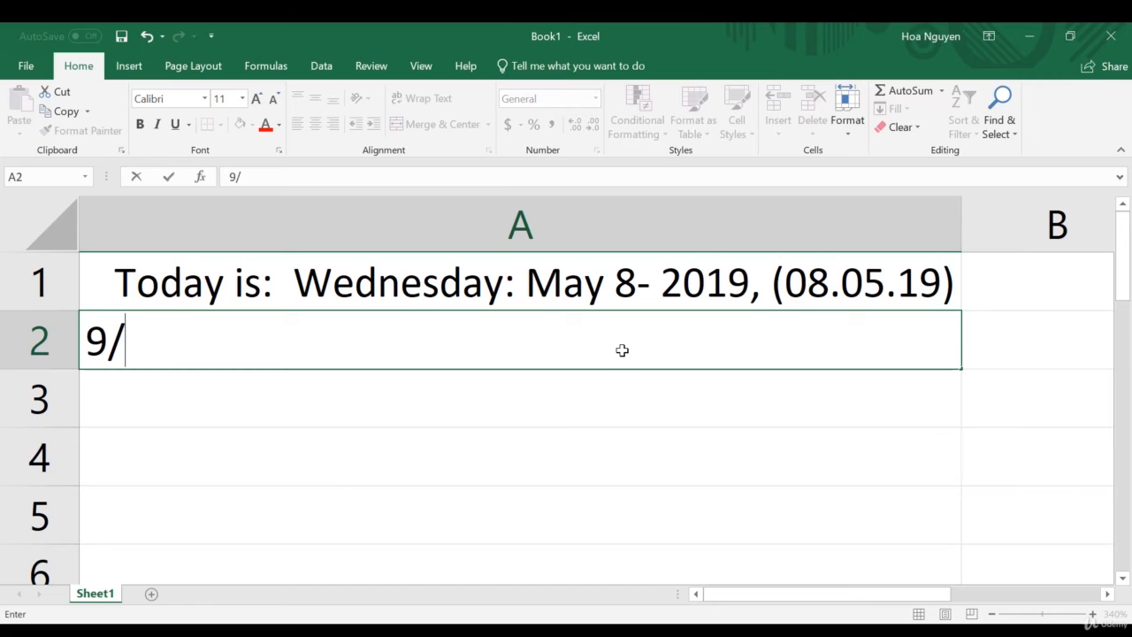
type("14/2019")
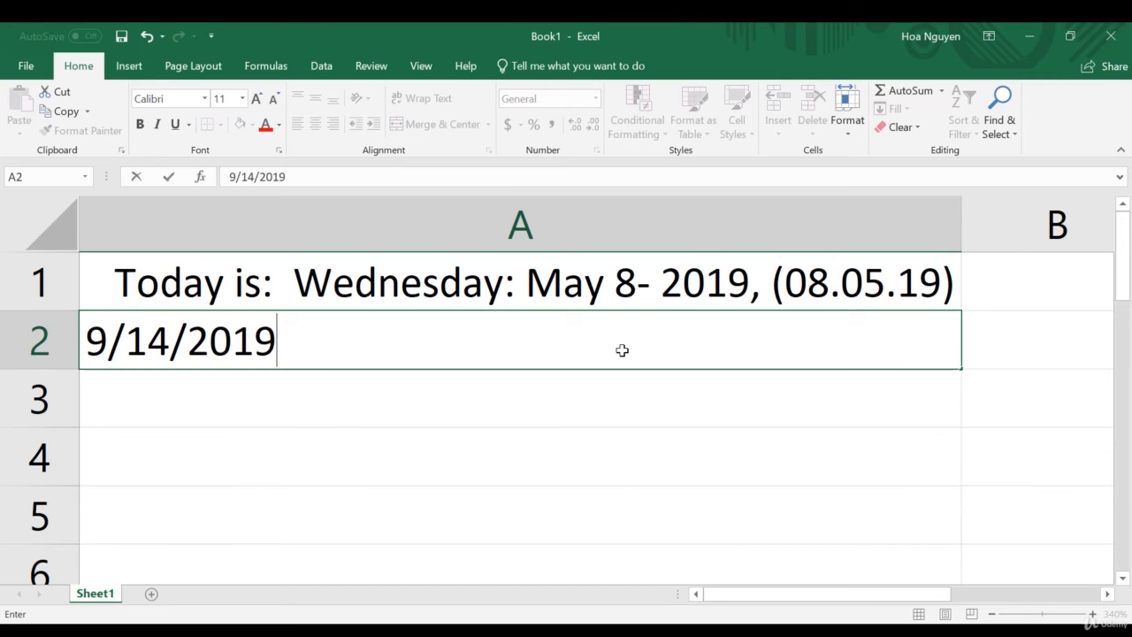
key("Return")
Step: Apply the existing custom format "Today is: " dddd: mmm d- yyyy, (dd.mm.yy) to cell A2
left_click(622, 350)
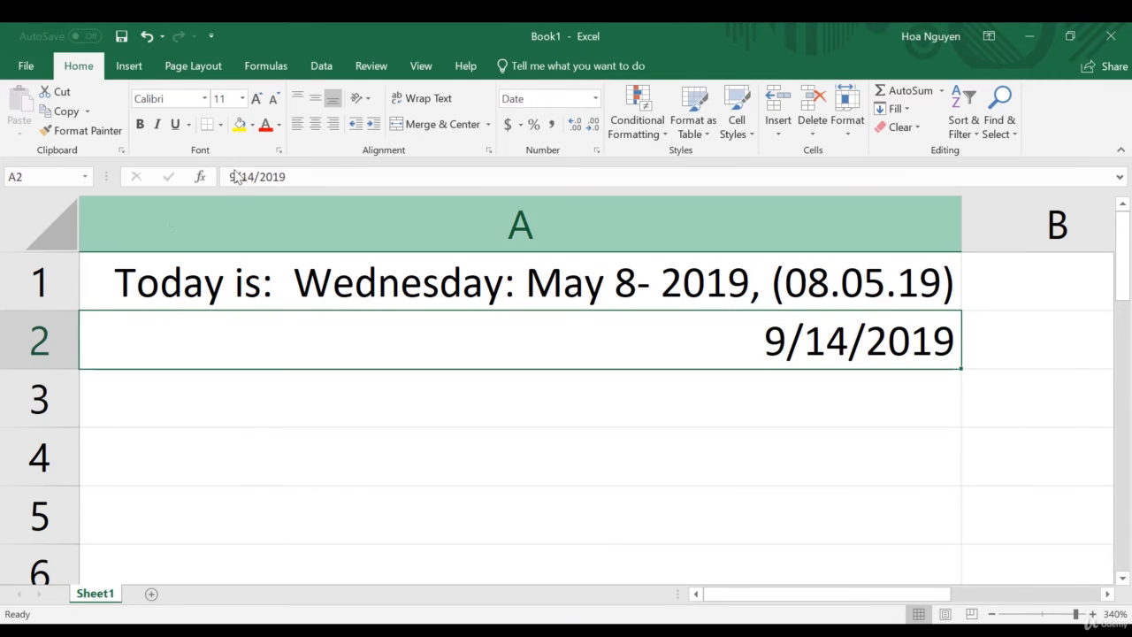
left_click(597, 152)
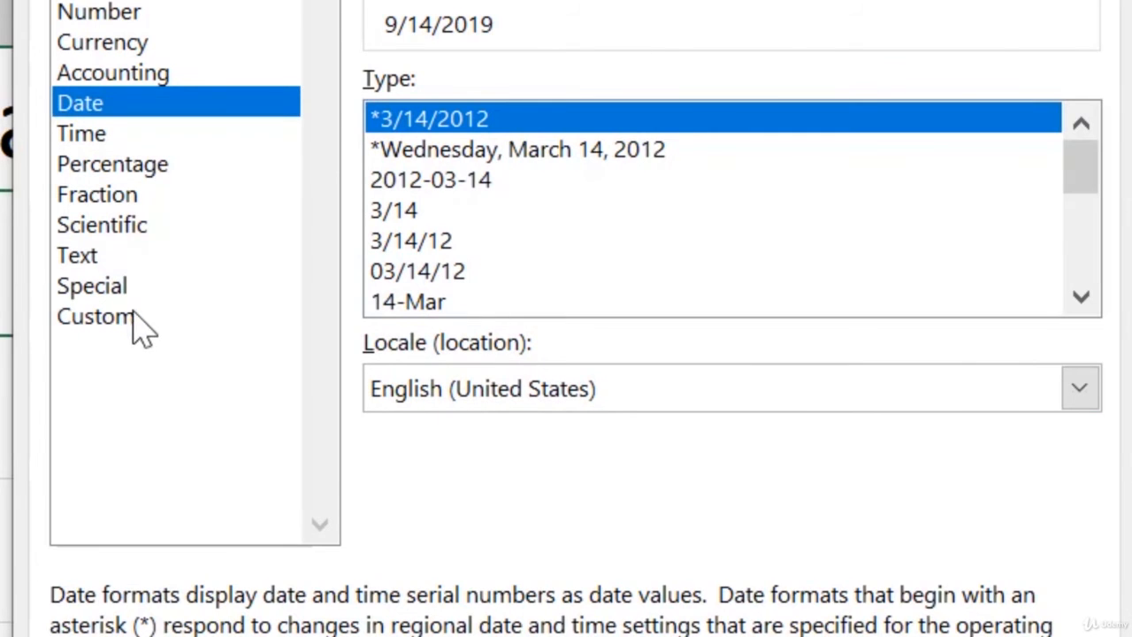
left_click(241, 363)
left_click_drag(1093, 316, 1089, 459)
left_click(541, 471)
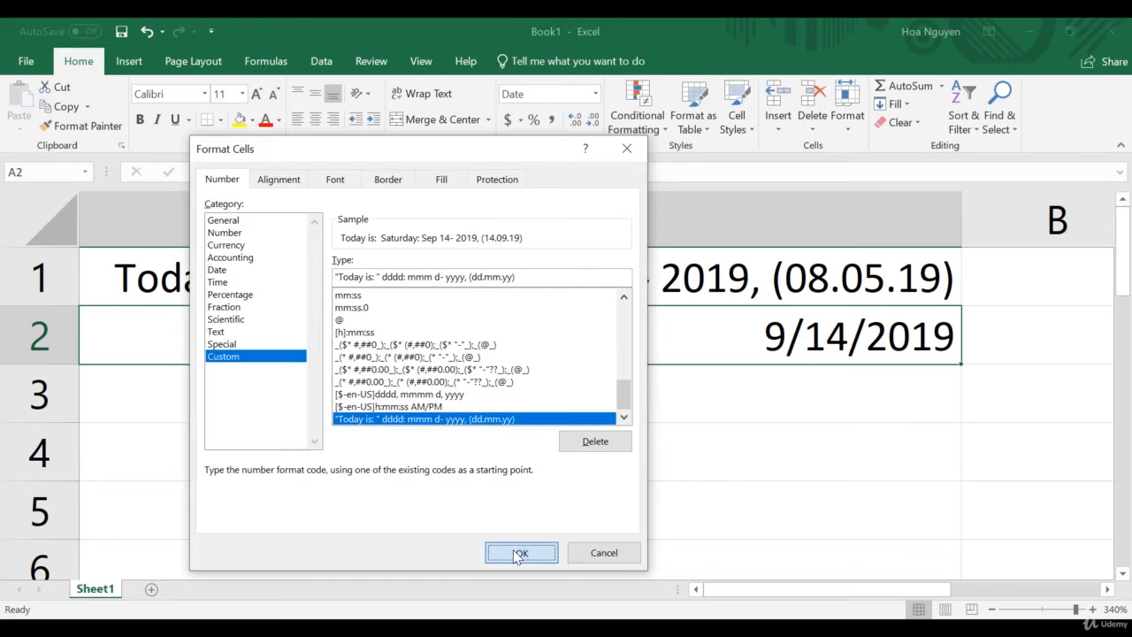
left_click(518, 551)
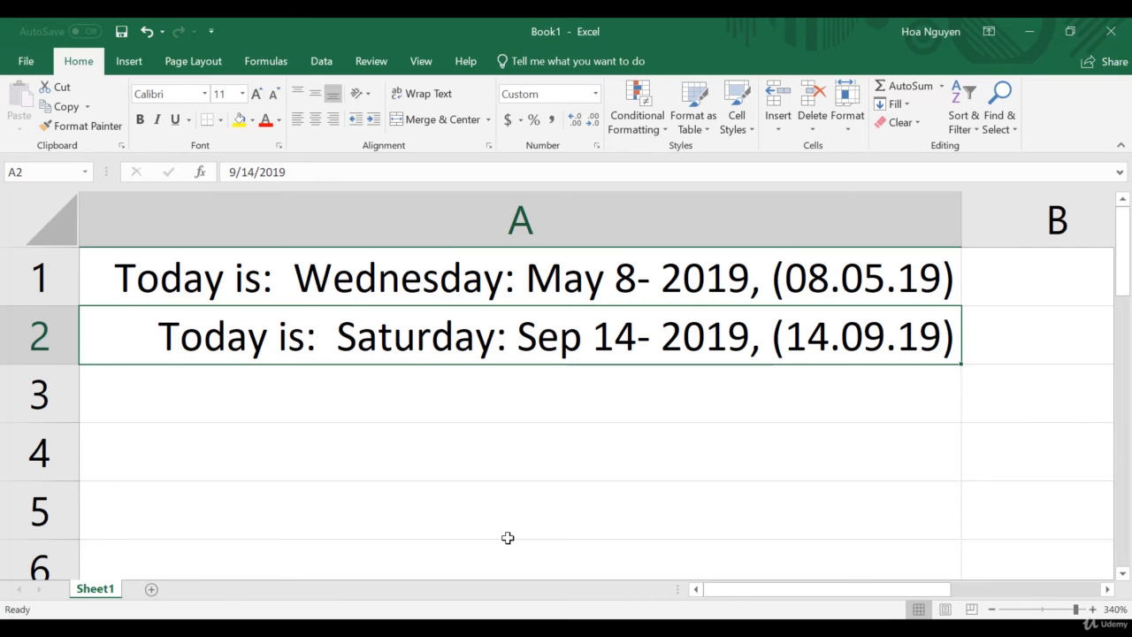
Step: Search Windows for region and open the regional format settings
key("super")
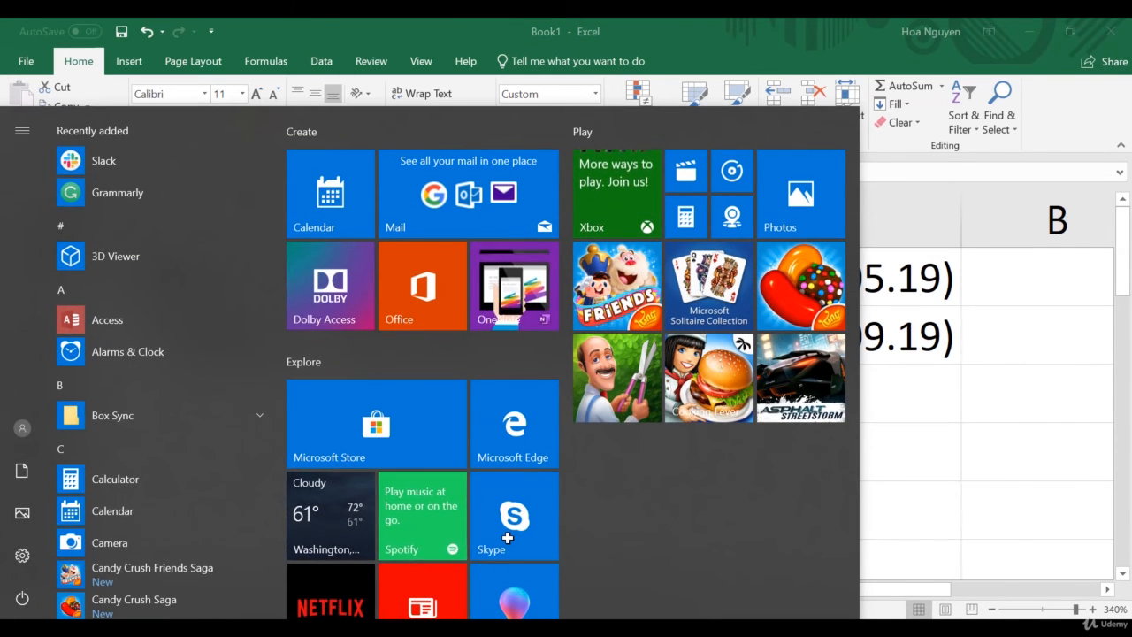
key("super")
type("region")
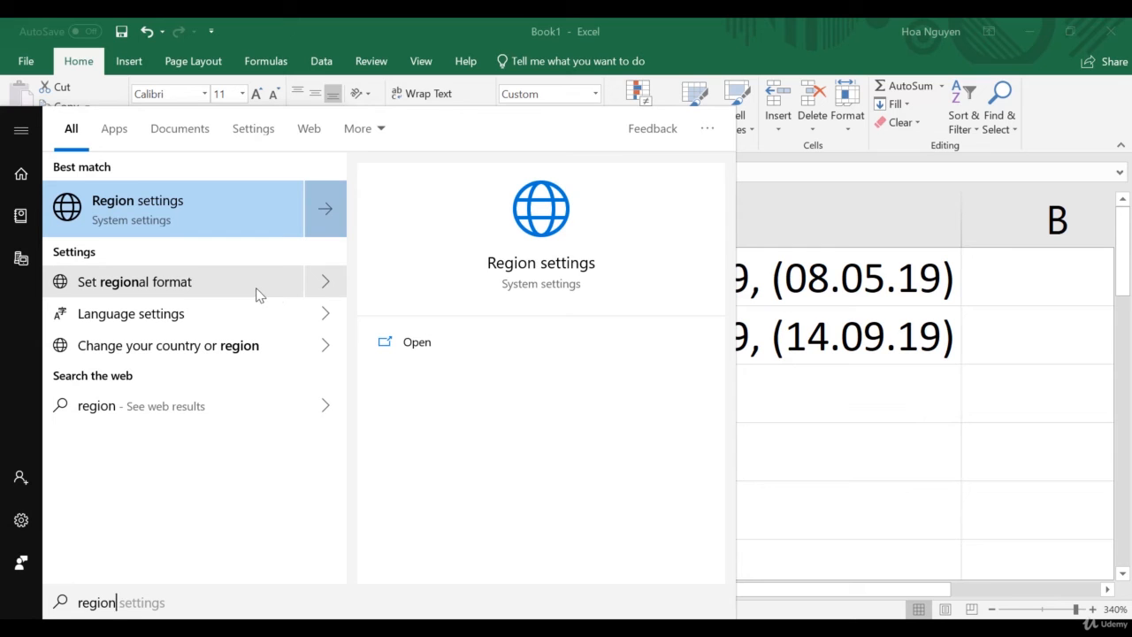
left_click(256, 293)
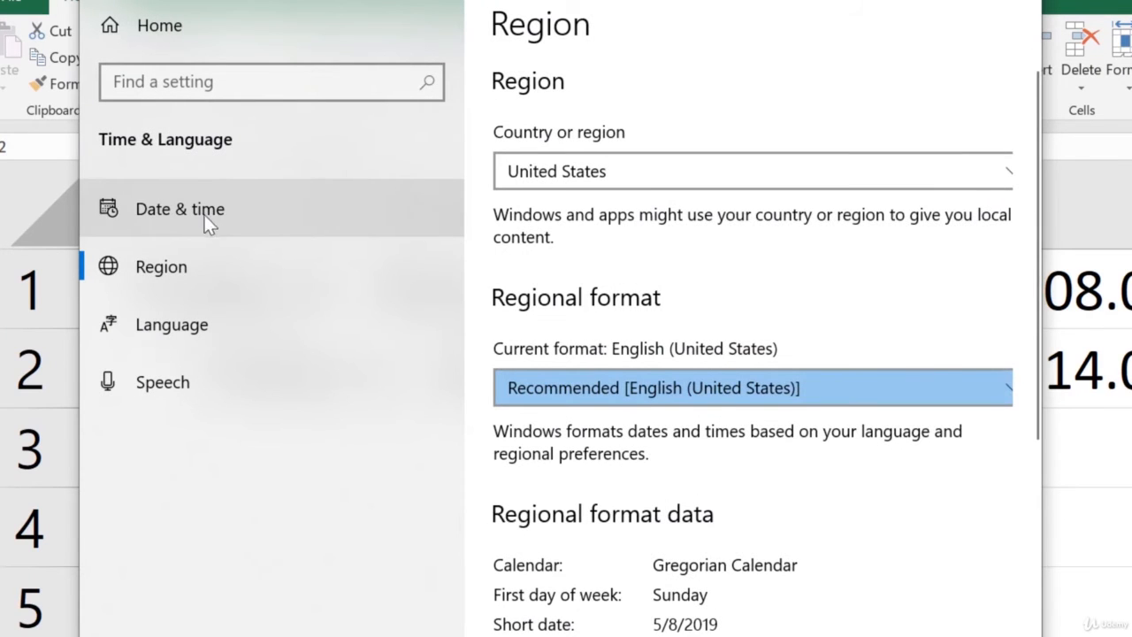
Step: Go through the Date & time related settings to Control Panel's Clock and Region, and open the date, time, or number formats dialog
left_click(204, 215)
scroll(835, 333, "down", 10)
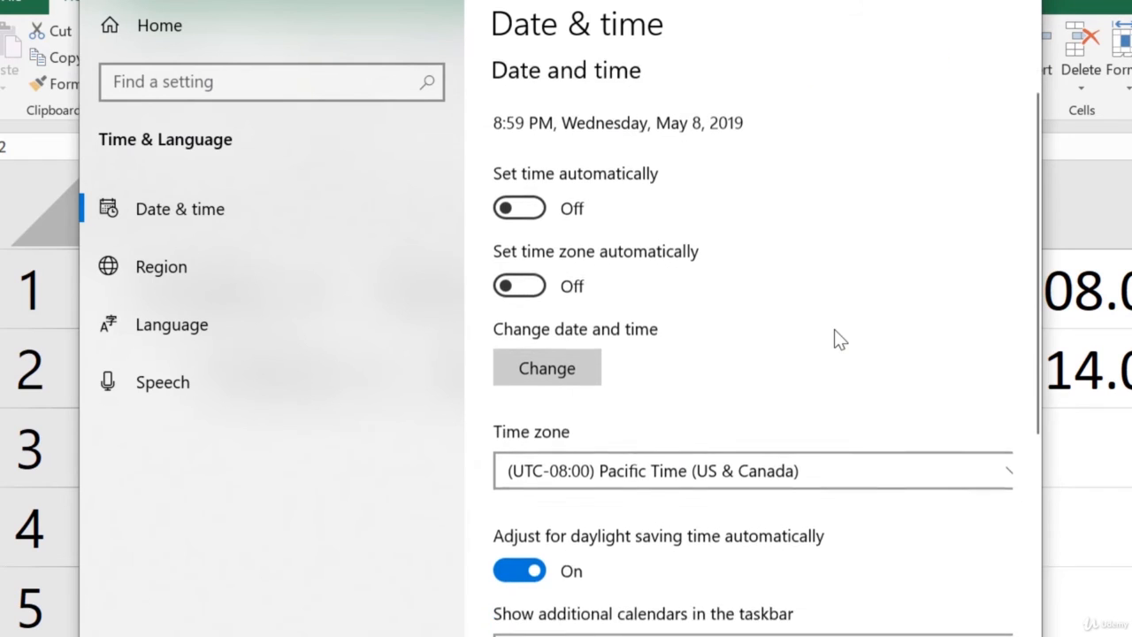
left_click(631, 254)
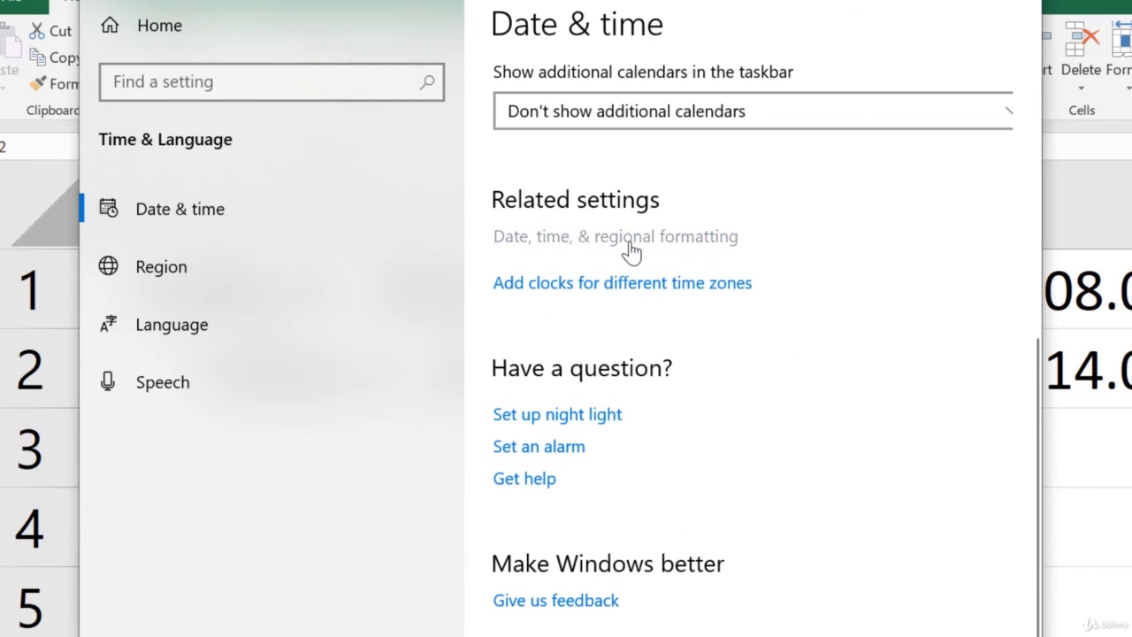
scroll(743, 376, "down", 8)
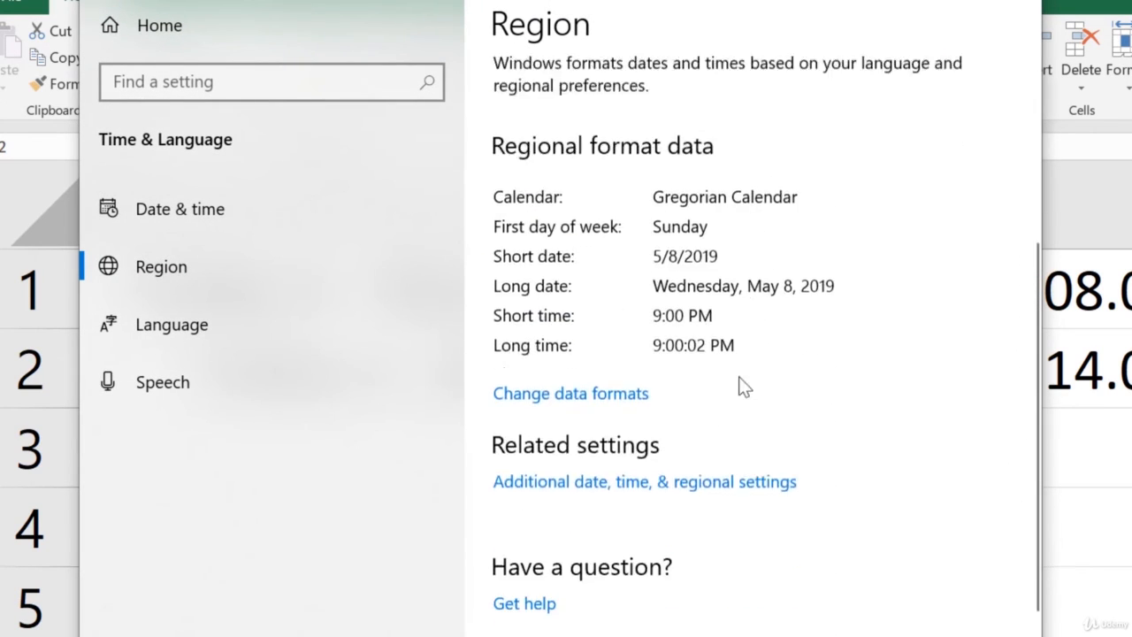
left_click(561, 360)
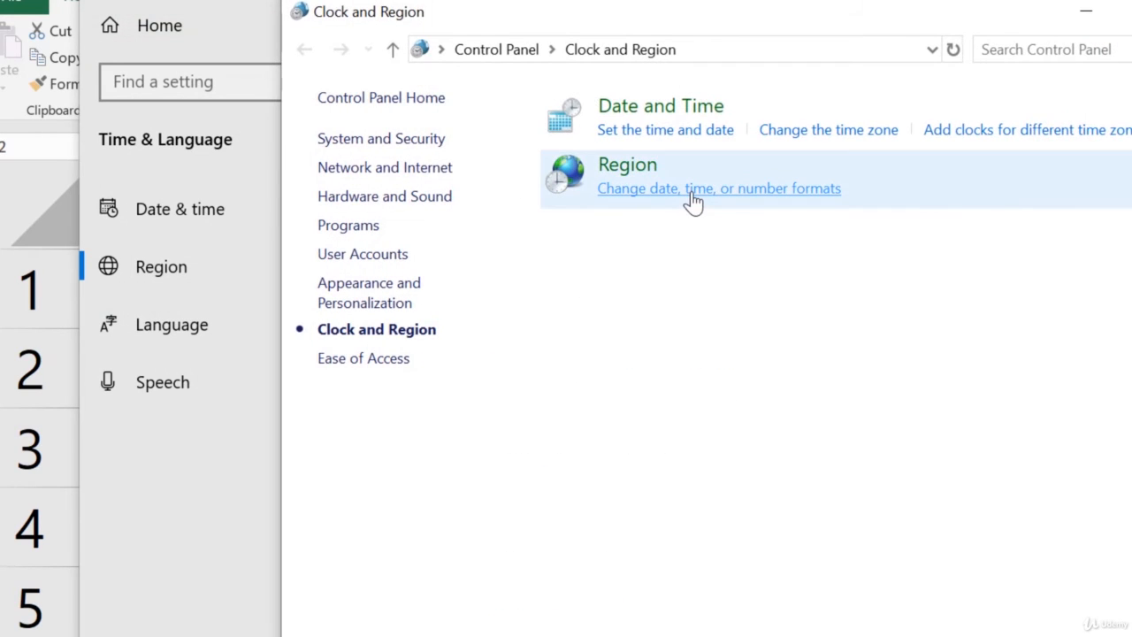
left_click(790, 203)
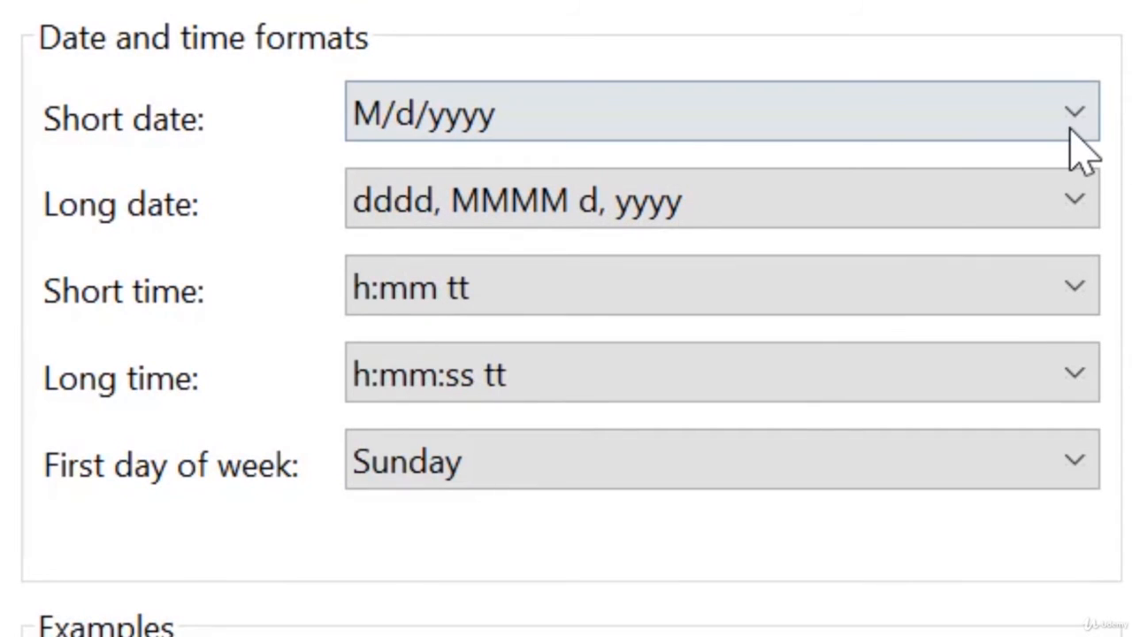
Step: Set the Windows short date format to dd-MMM-yy and confirm the region settings
left_click(1089, 118)
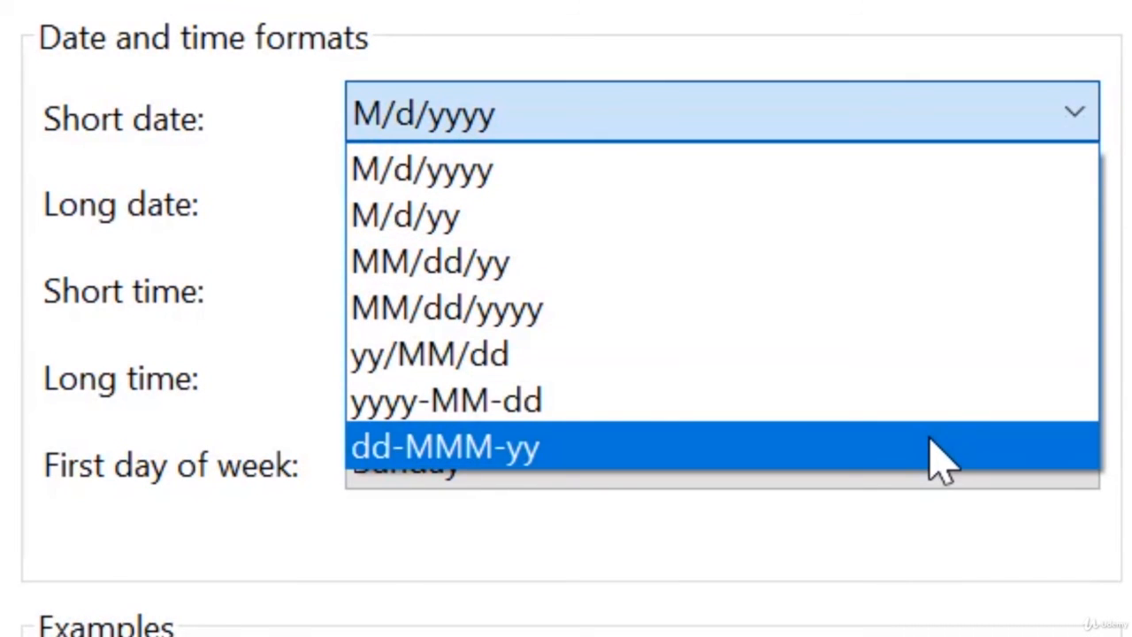
left_click(941, 459)
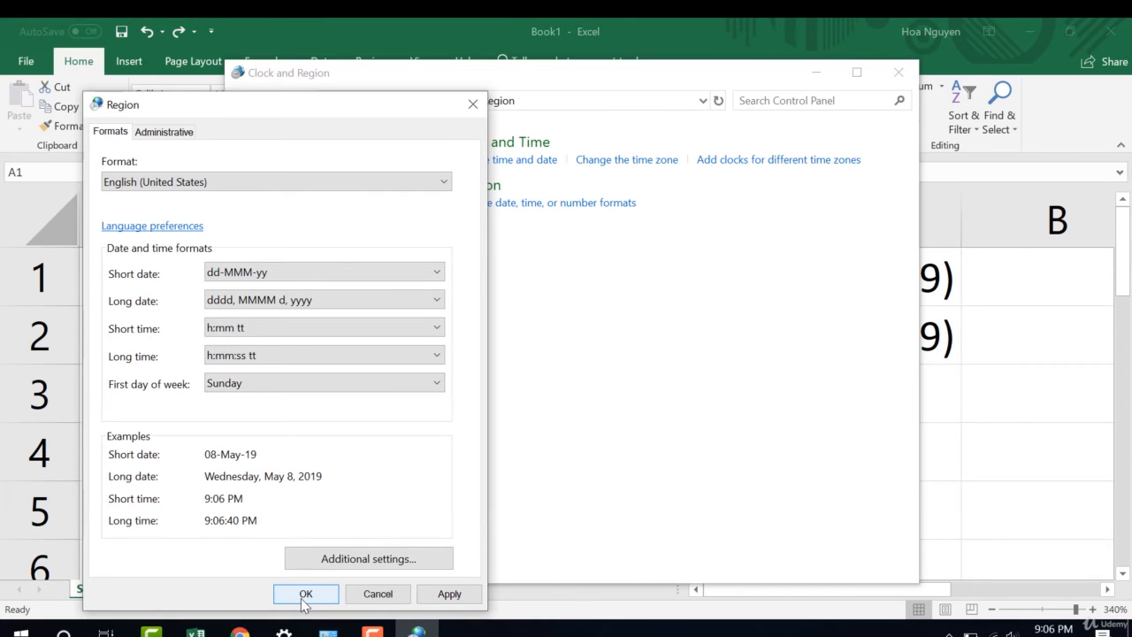
left_click(303, 596)
Step: Switch back to the Excel workbook and apply the Short Date format to cell A1
left_click(196, 631)
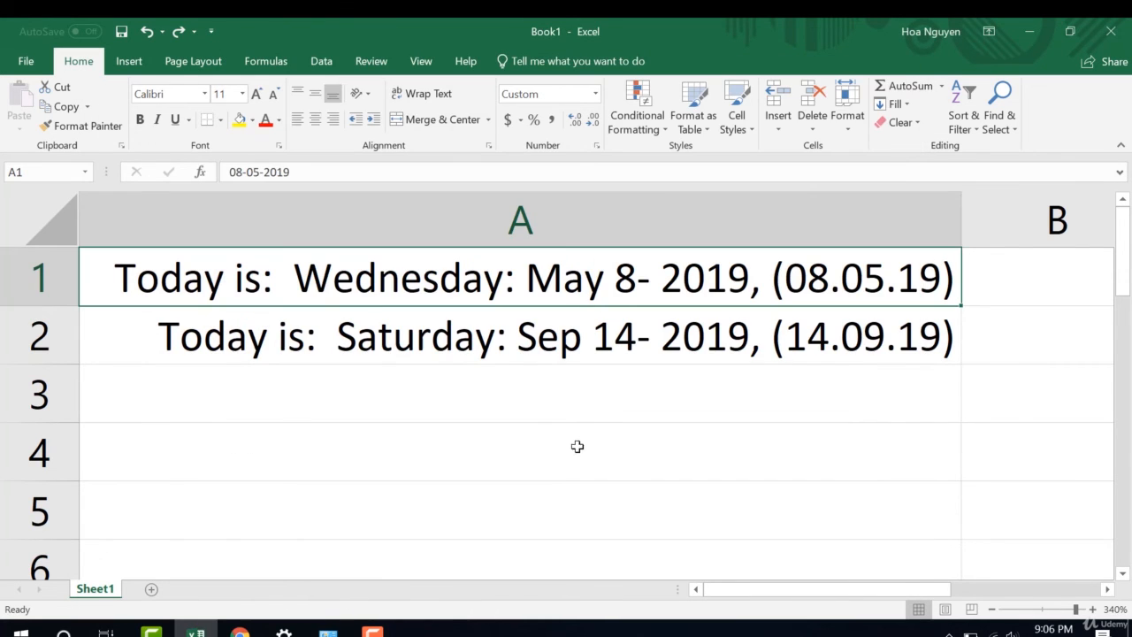
left_click(595, 94)
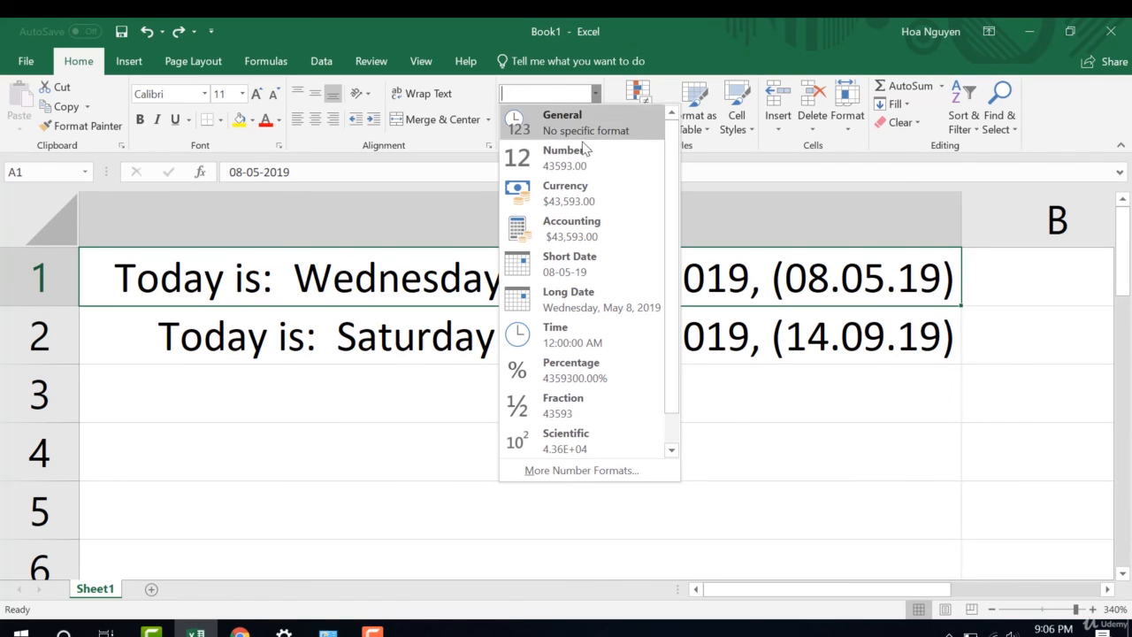
left_click(579, 265)
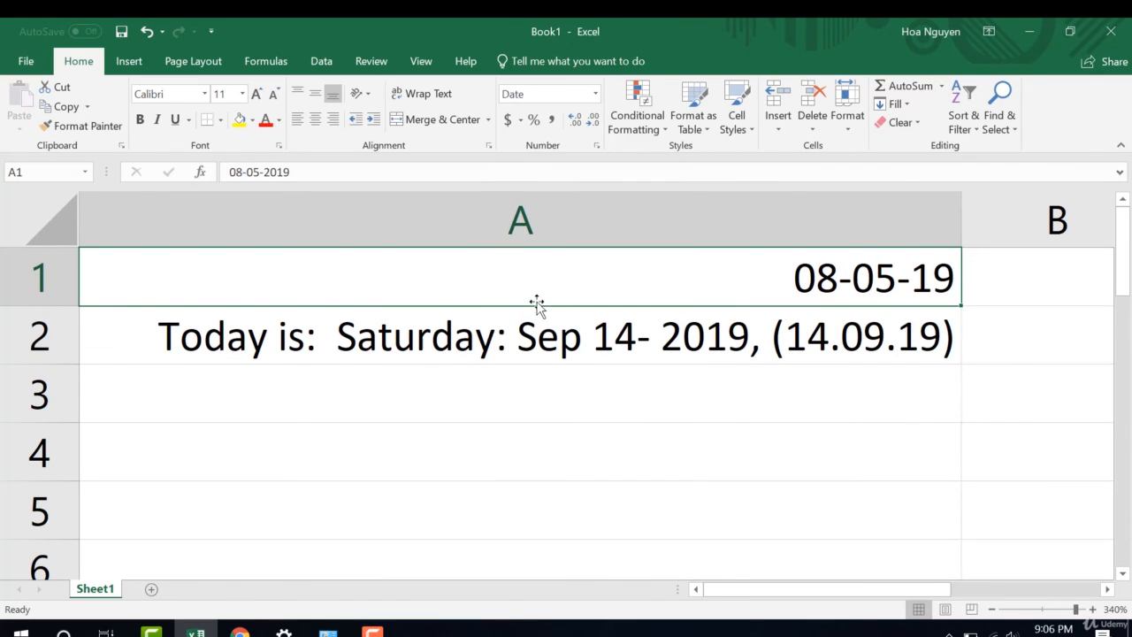